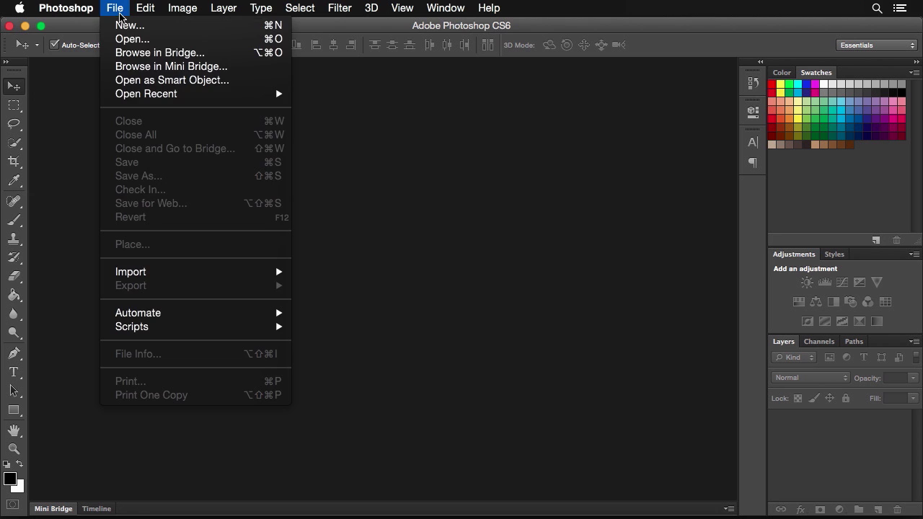
# Create a new document named stamped, 1280 pixels wide and 720 pixels high
pyautogui.click(122, 27)
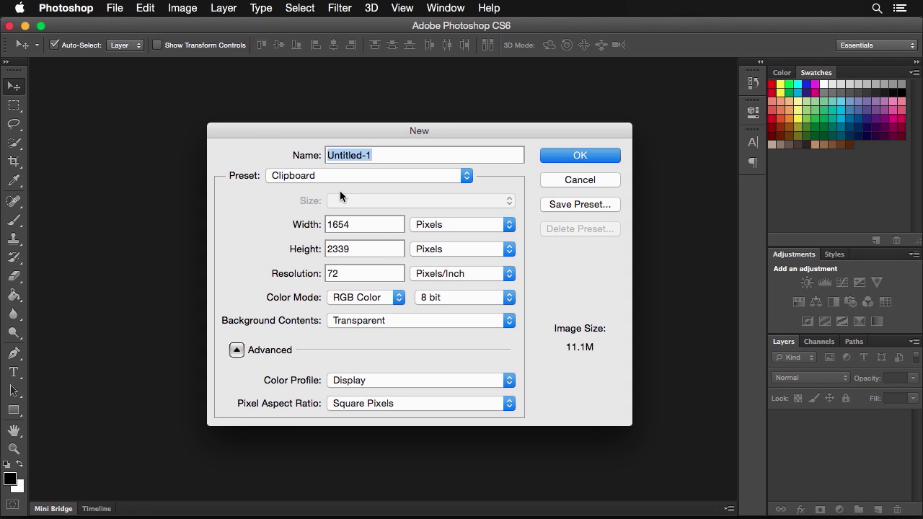
pyautogui.doubleClick(375, 230)
pyautogui.write('1280')
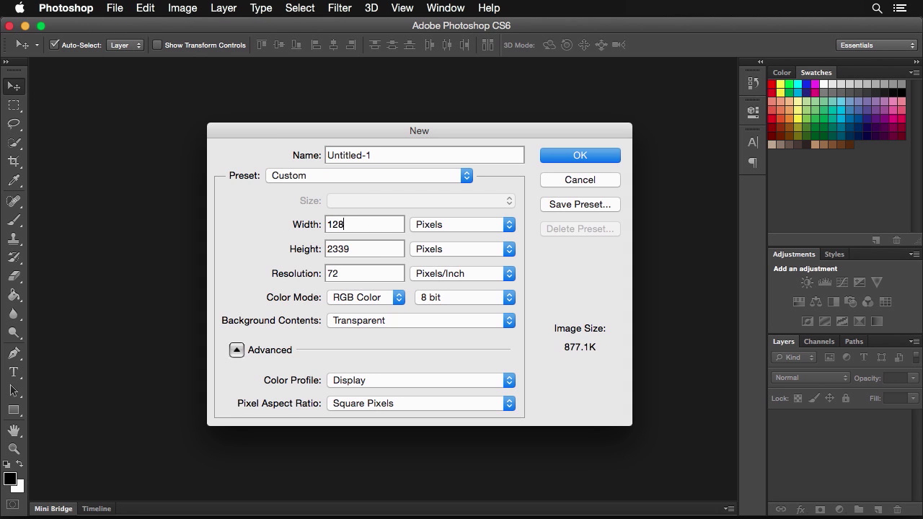
pyautogui.press('Tab')
pyautogui.write('720')
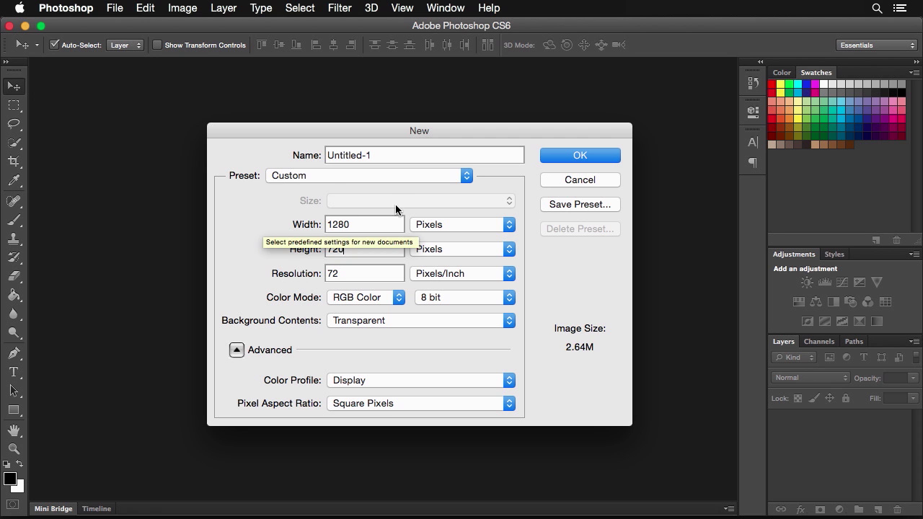
pyautogui.click(377, 157)
pyautogui.write('stamped')
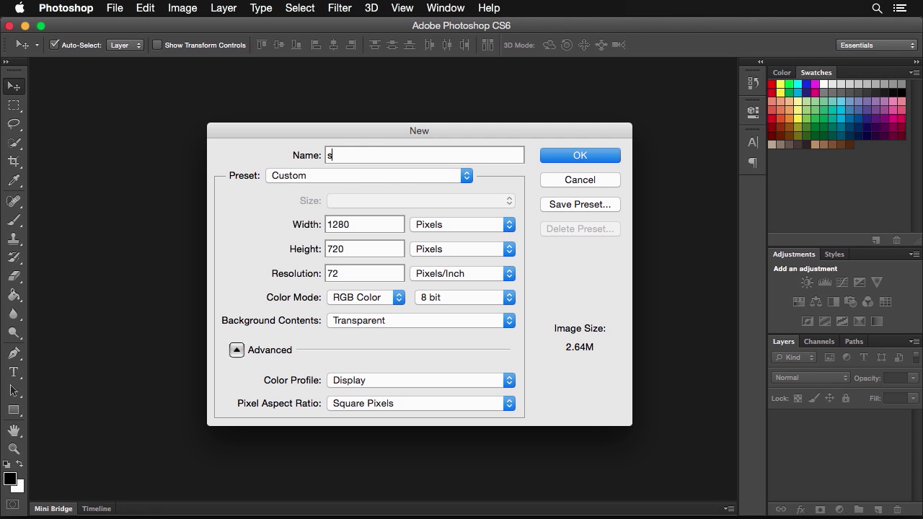
pyautogui.press('Return')
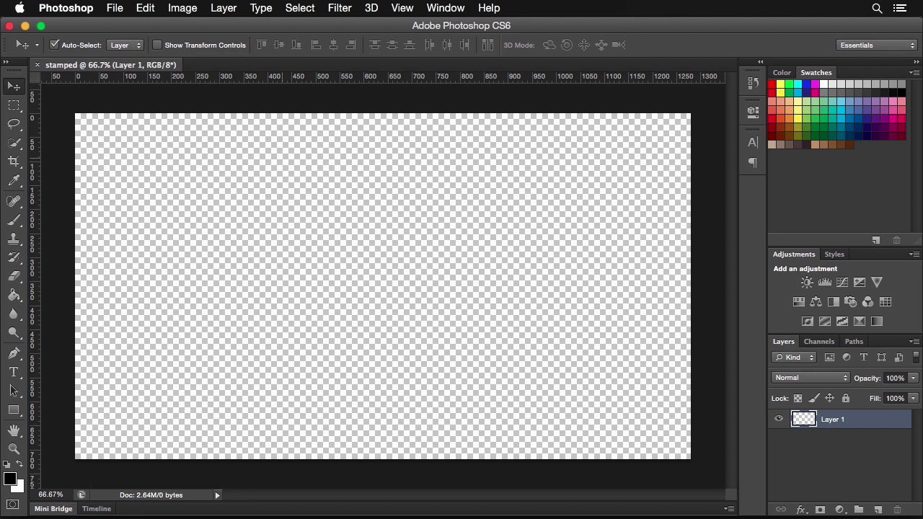
# Add a white Solid Color fill layer as the document's background
pyautogui.click(841, 509)
pyautogui.click(864, 291)
pyautogui.moveTo(587, 315); pyautogui.dragTo(513, 224)
pyautogui.click(874, 252)
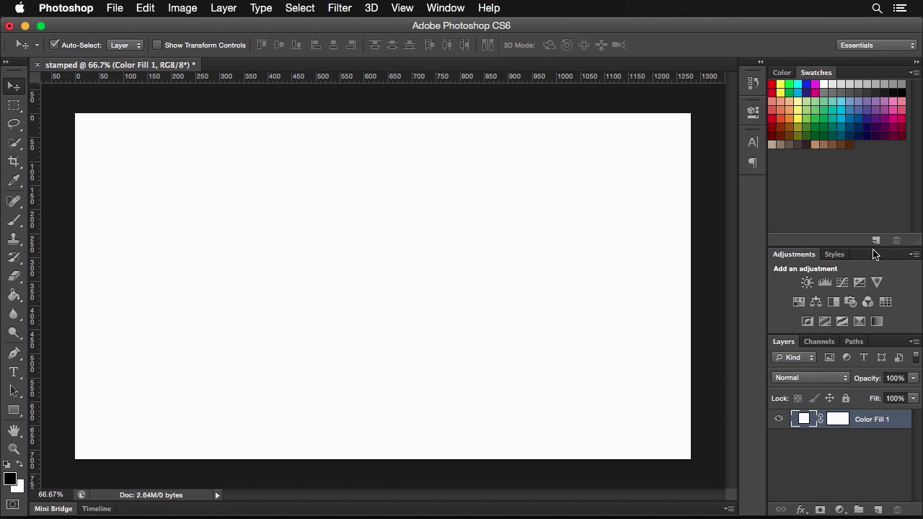
# Add an empty layer above the white fill layer and convert it to a smart object
pyautogui.click(878, 510)
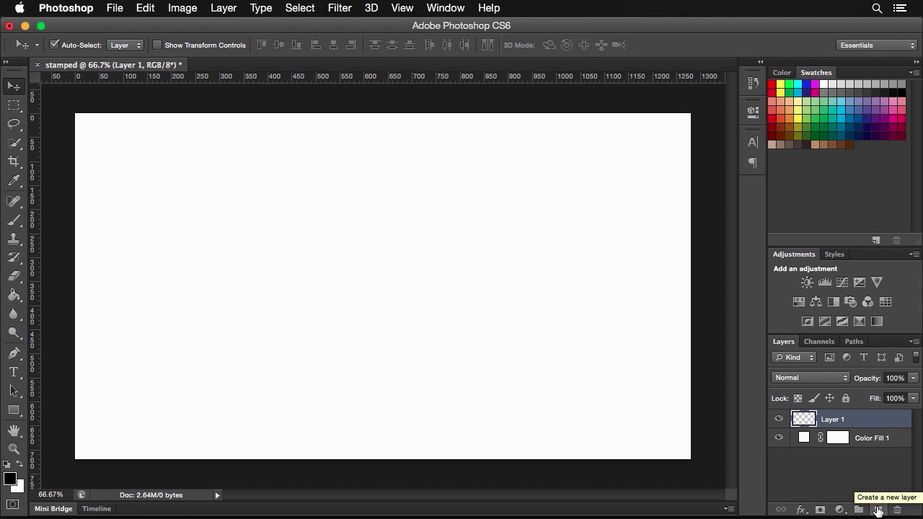
pyautogui.rightClick(838, 423)
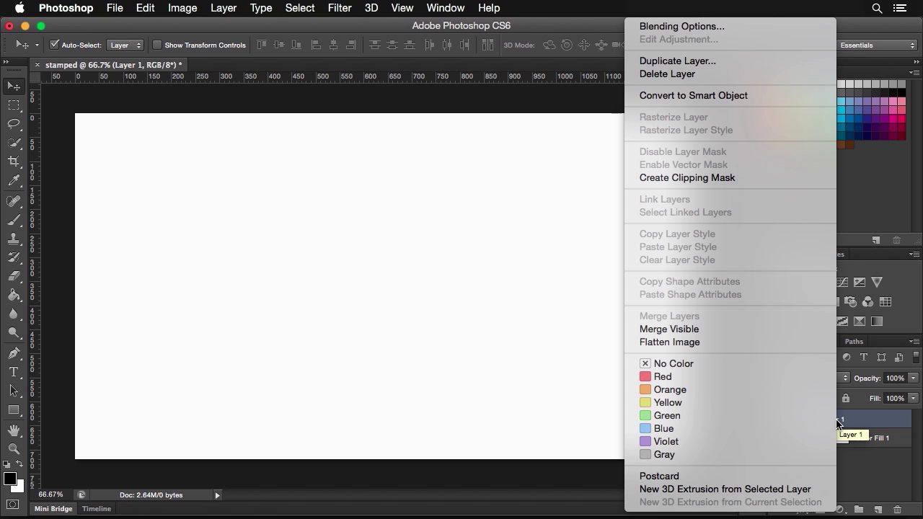
pyautogui.click(734, 98)
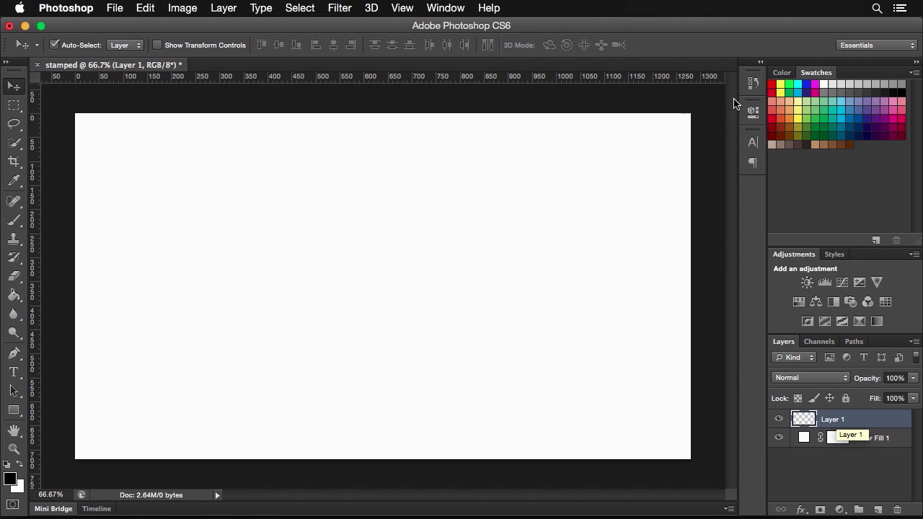
# Open the smart object's contents and add the text EASTER in the Vincent font at 72 pt
pyautogui.doubleClick(811, 423)
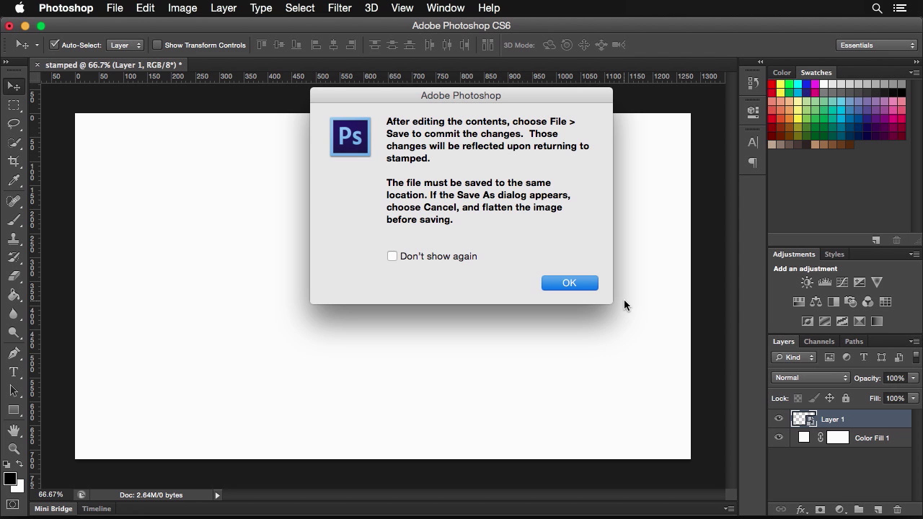
pyautogui.click(576, 283)
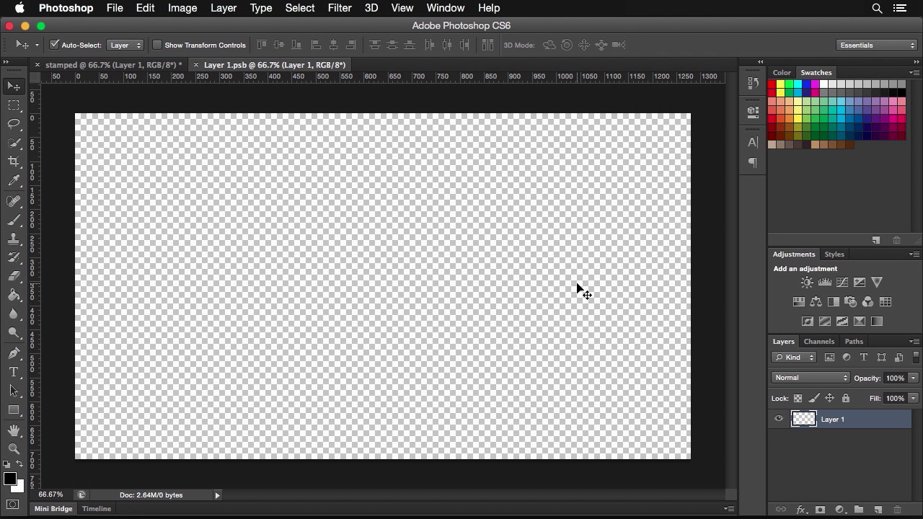
pyautogui.click(14, 374)
pyautogui.press('super+Tab')
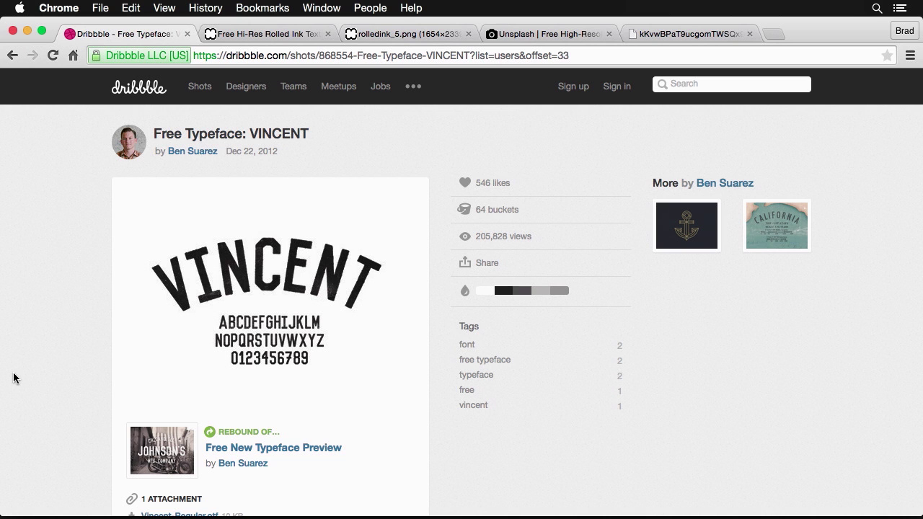
pyautogui.press('super+Tab')
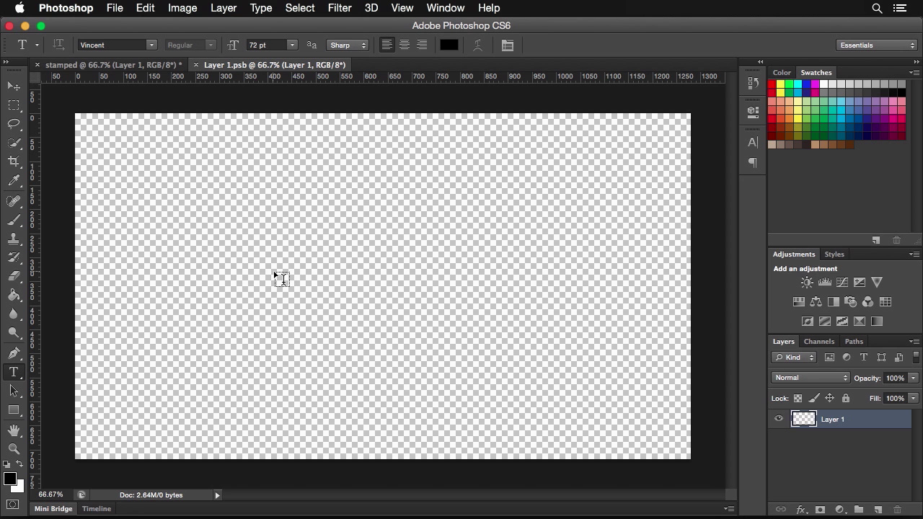
pyautogui.click(274, 273)
pyautogui.write('EASTER')
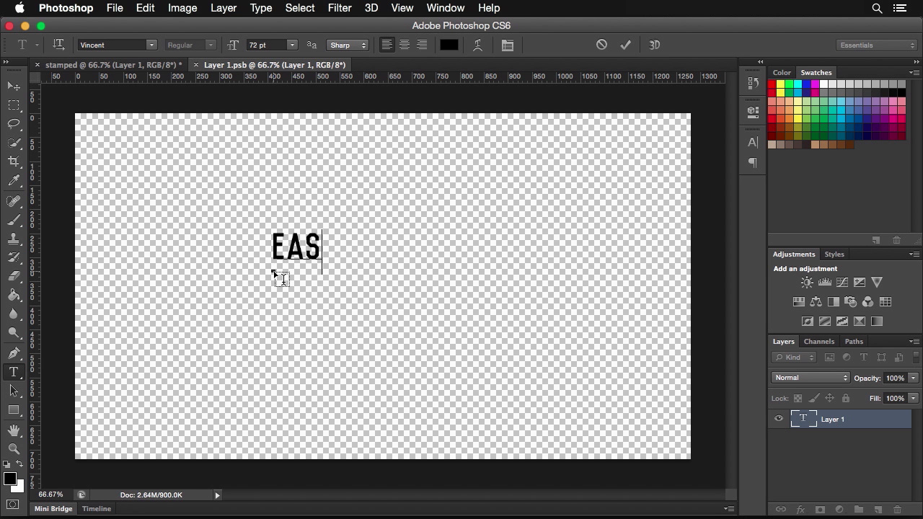
# Move the EASTER text near the middle of the canvas and scale it up to about 394%
pyautogui.click(13, 86)
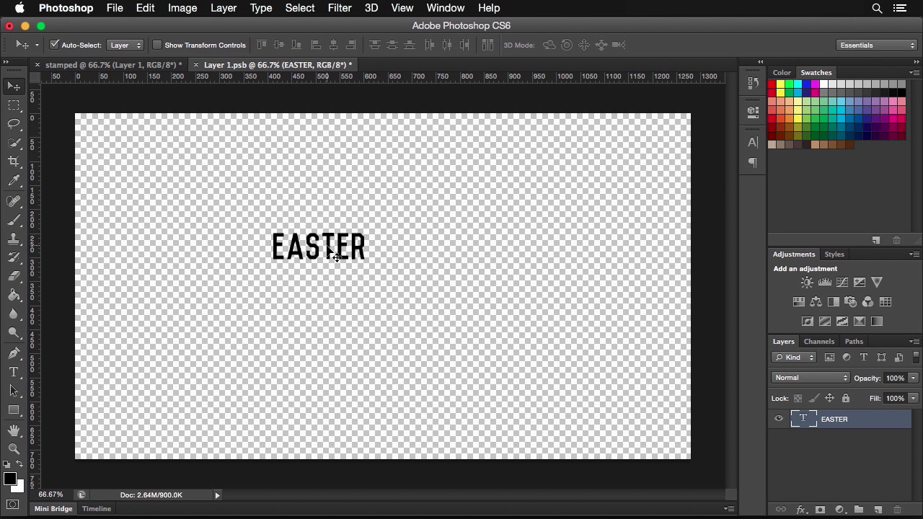
pyautogui.moveTo(329, 248); pyautogui.dragTo(378, 282)
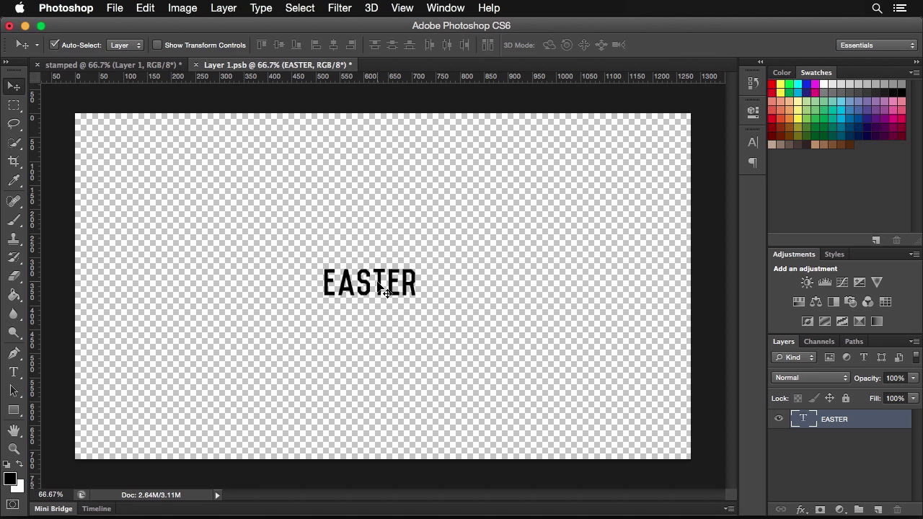
pyautogui.hotkey('ctrl', 't')
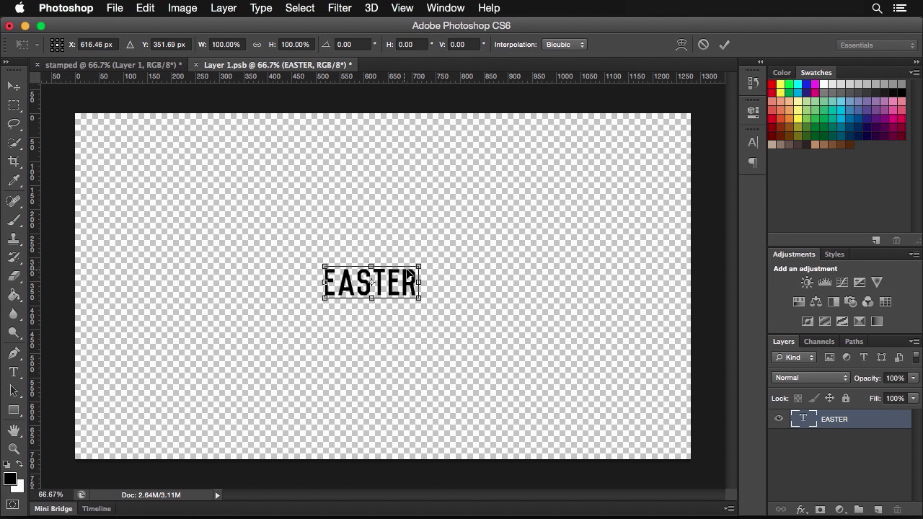
pyautogui.moveTo(419, 267); pyautogui.dragTo(604, 171)
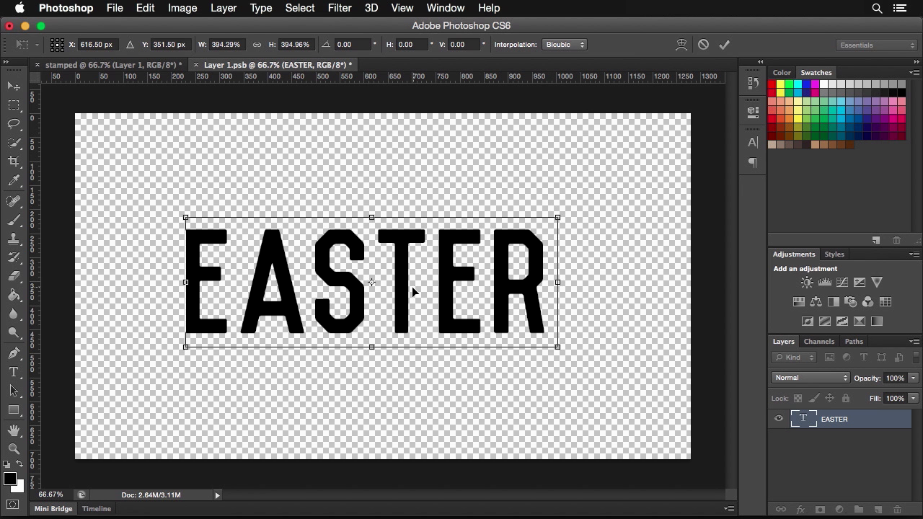
pyautogui.press('Return')
pyautogui.moveTo(404, 289); pyautogui.dragTo(419, 282)
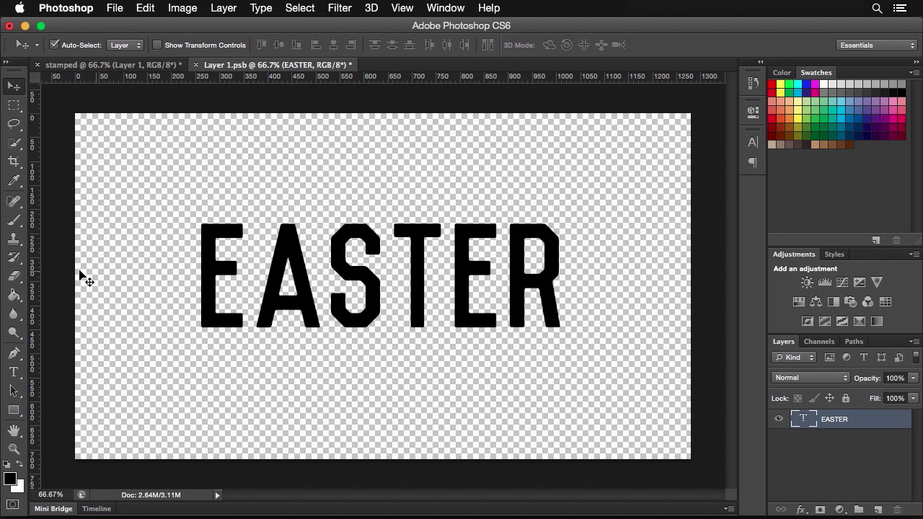
# Place a vertical guide at the canvas's horizontal centre and nudge the EASTER text until its centre aligns with it
pyautogui.moveTo(36, 238); pyautogui.dragTo(384, 210)
pyautogui.hotkey('ctrl', 't')
pyautogui.press('Left')
pyautogui.press('Left')
pyautogui.press('Left')
pyautogui.press('Left')
pyautogui.press('Left')
pyautogui.press('Left')
pyautogui.press('Left')
pyautogui.press('Left')
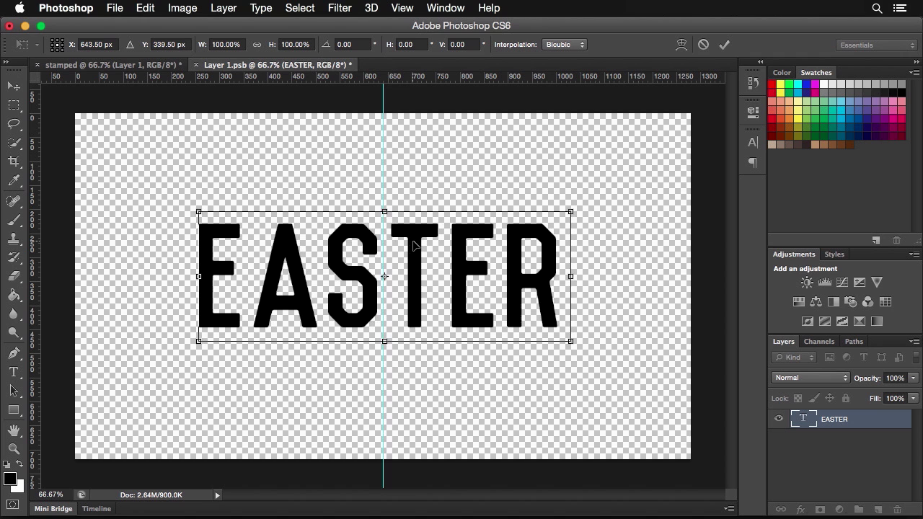
pyautogui.press('Left')
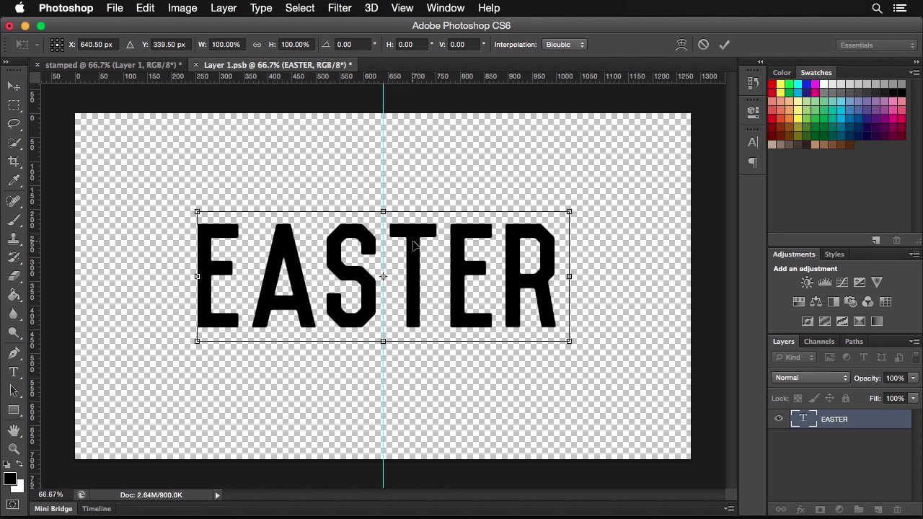
pyautogui.press('Return')
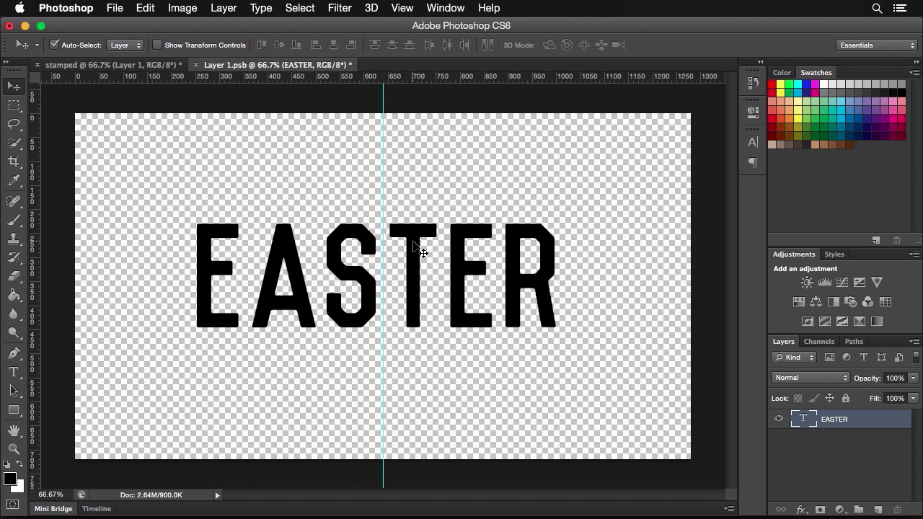
# Save the smart object's contents and return to the stamped document
pyautogui.hotkey('ctrl', 's')
pyautogui.click(118, 67)
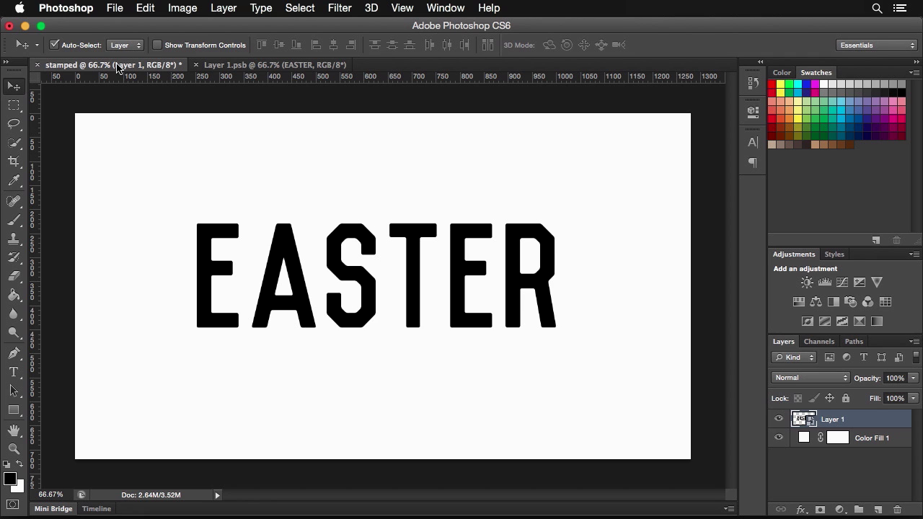
# Switch to Chrome and copy the rolled ink texture image rolledink_5.png
pyautogui.press('super+Tab')
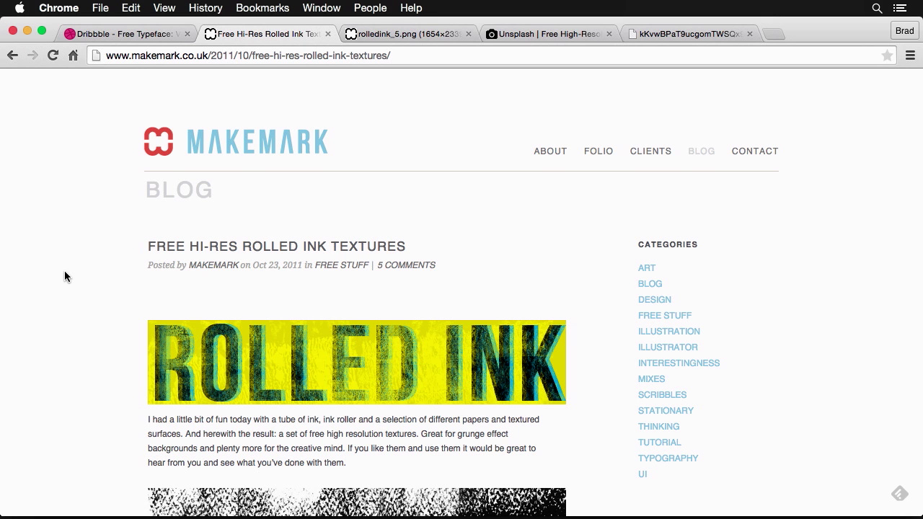
pyautogui.scroll(-2, 64, 271)
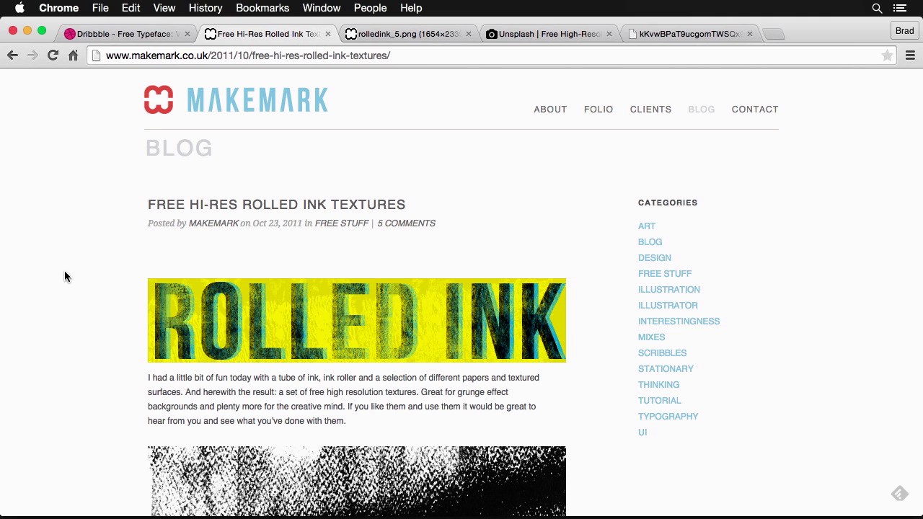
pyautogui.click(367, 33)
pyautogui.rightClick(153, 235)
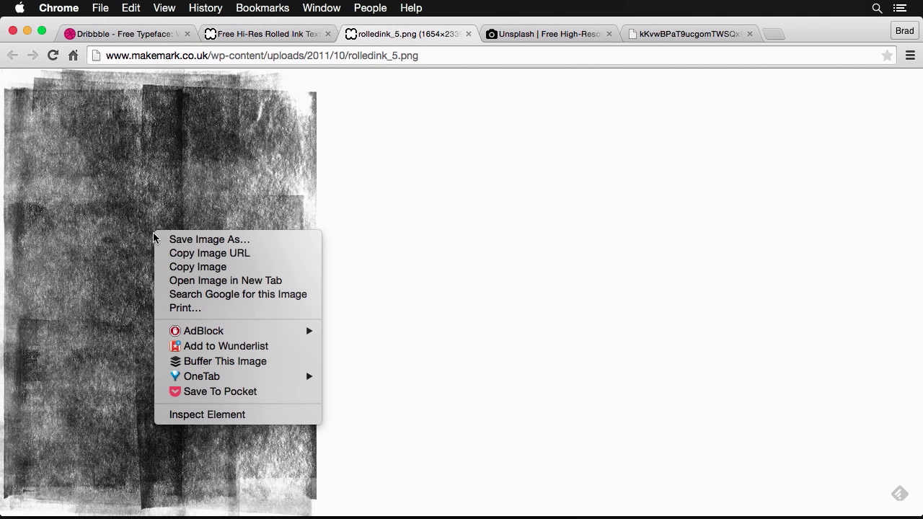
pyautogui.click(222, 269)
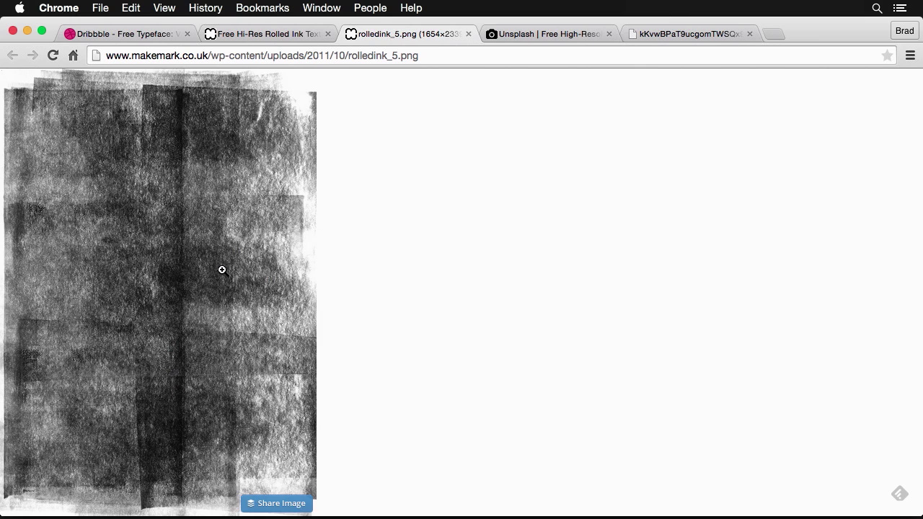
# Switch back to Photoshop, add a layer mask to the EASTER smart object layer and paste the ink texture into the mask
pyautogui.press('super+Tab')
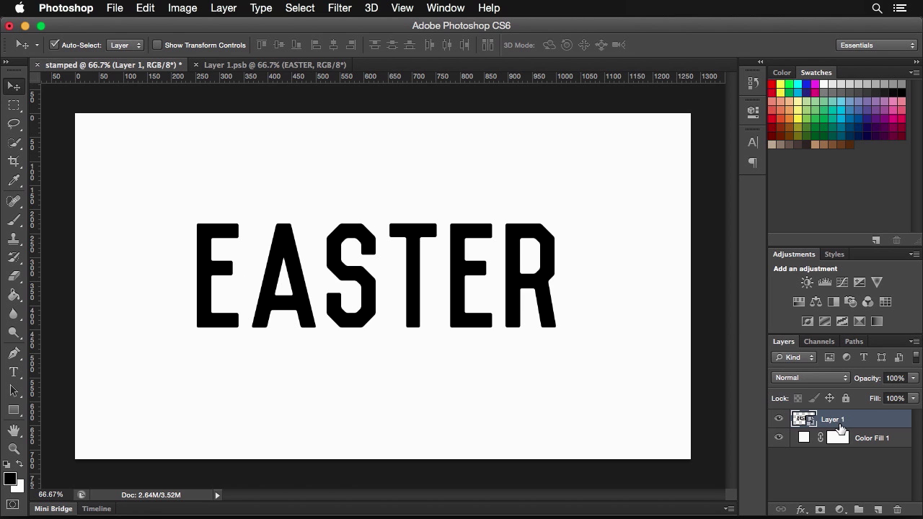
pyautogui.click(819, 510)
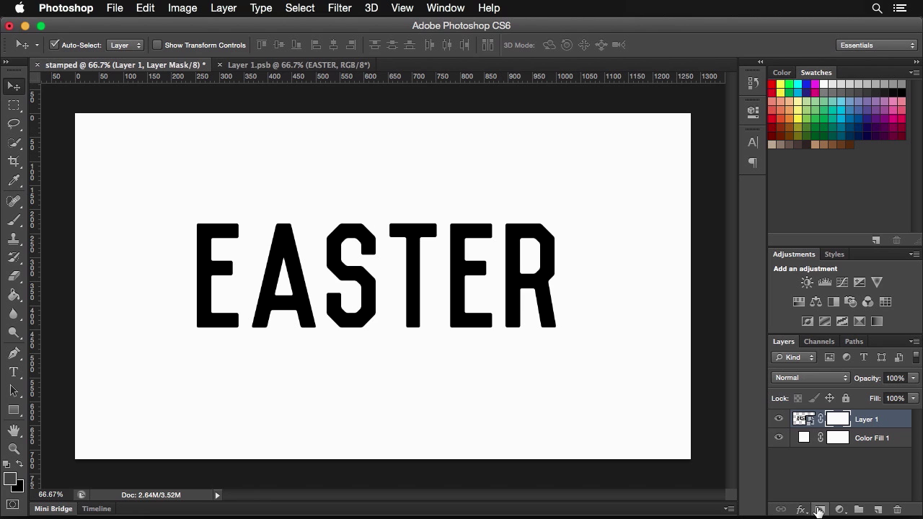
pyautogui.keyDown('alt'); pyautogui.click(839, 424); pyautogui.keyUp('alt')
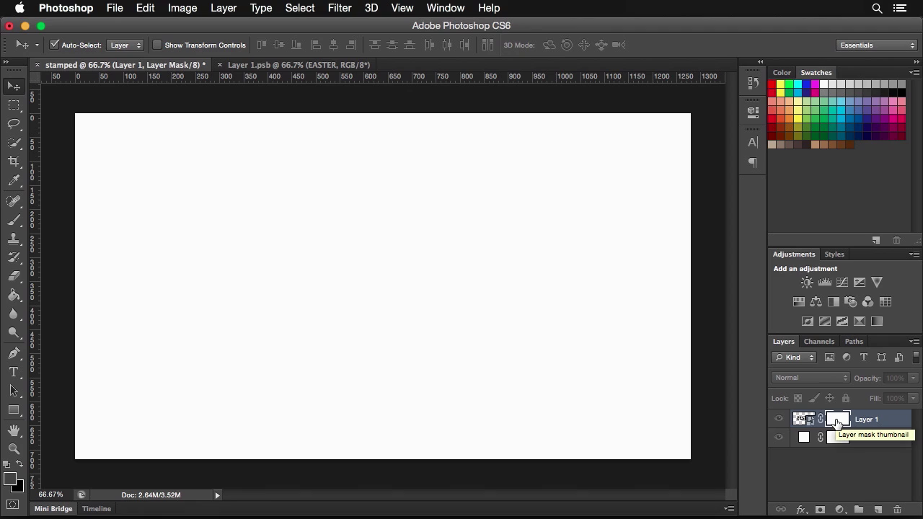
pyautogui.hotkey('ctrl', 'v')
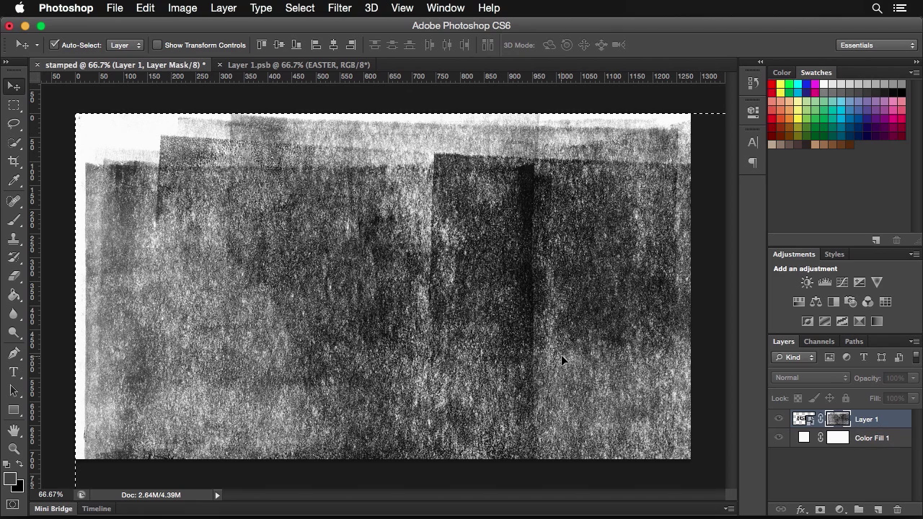
# Rotate the ink texture in the layer mask by 90° and move it so it covers the whole canvas
pyautogui.hotkey('ctrl', '-')
pyautogui.hotkey('ctrl', '-')
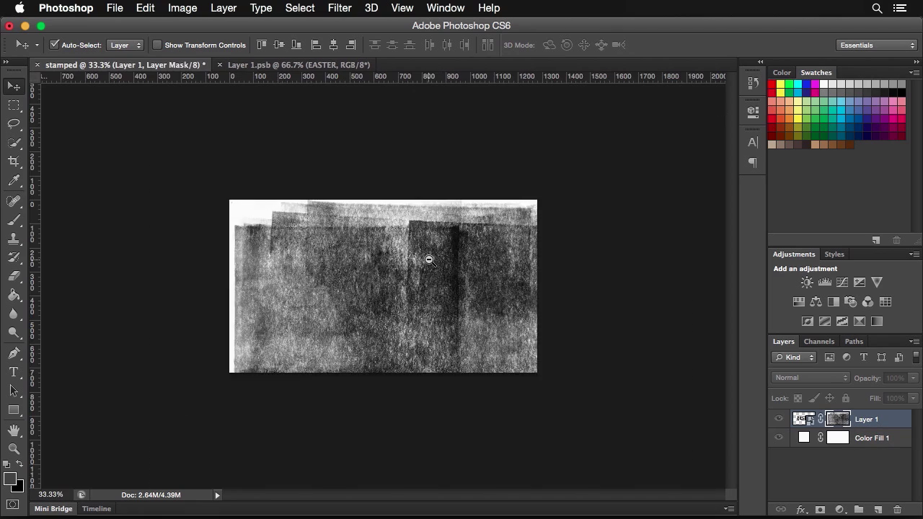
pyautogui.hotkey('ctrl', '-')
pyautogui.hotkey('ctrl', 't')
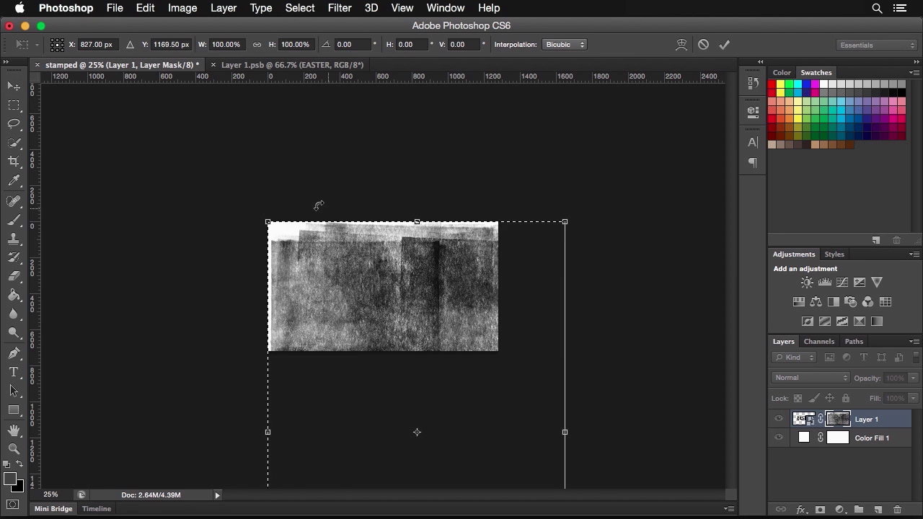
pyautogui.moveTo(318, 206); pyautogui.dragTo(653, 332)
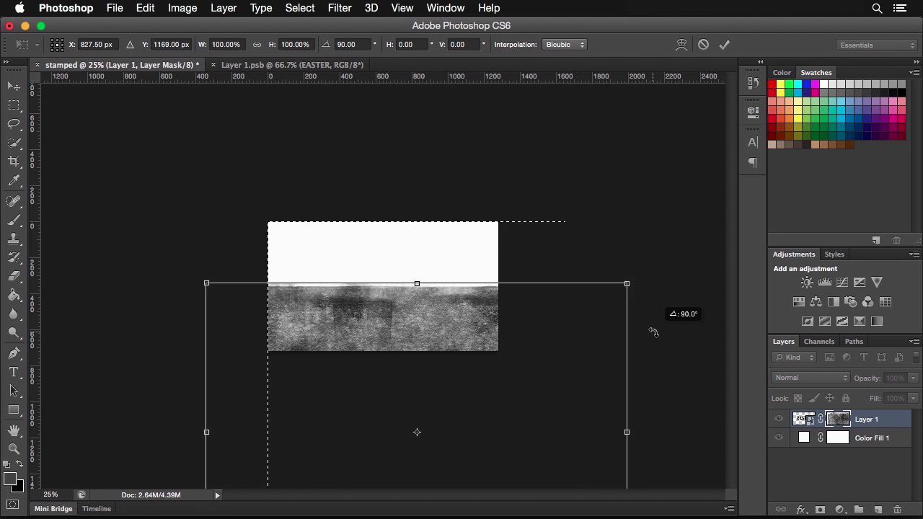
pyautogui.moveTo(461, 319); pyautogui.dragTo(385, 220)
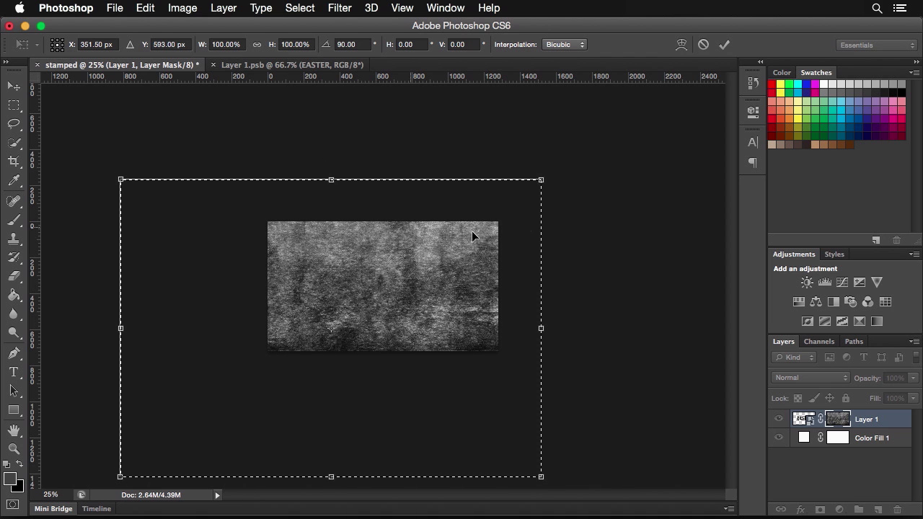
# Scale the mask texture down to about 84%, reposition it to cover the canvas, and deselect it once the transform is applied
pyautogui.moveTo(541, 179); pyautogui.dragTo(495, 207)
pyautogui.moveTo(414, 262); pyautogui.dragTo(450, 251)
pyautogui.moveTo(534, 200); pyautogui.dragTo(513, 214)
pyautogui.moveTo(434, 283); pyautogui.dragTo(434, 277)
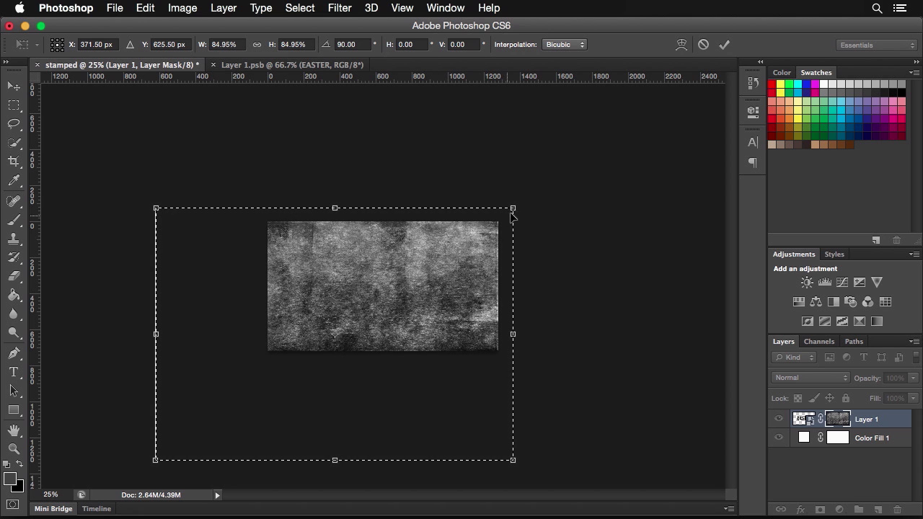
pyautogui.moveTo(512, 213); pyautogui.dragTo(507, 216)
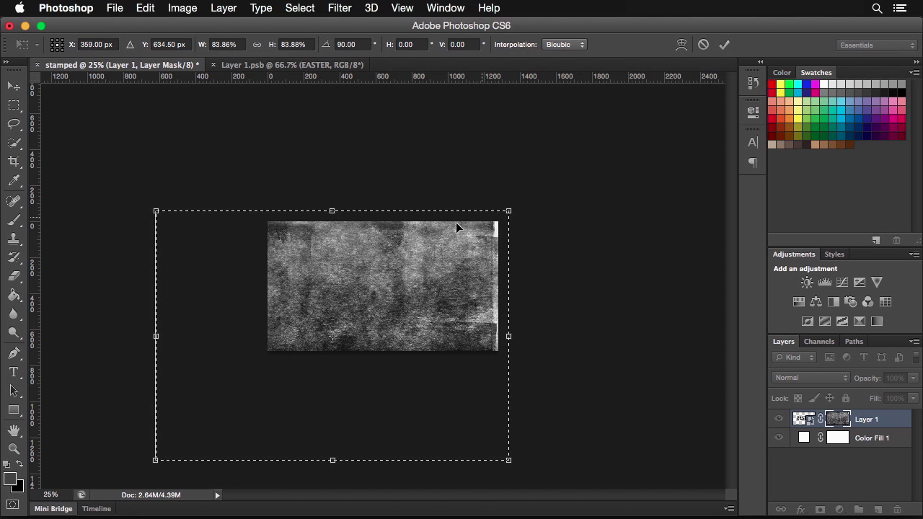
pyautogui.press('Return')
pyautogui.hotkey('shift', 'Right')
pyautogui.hotkey('shift', 'Right')
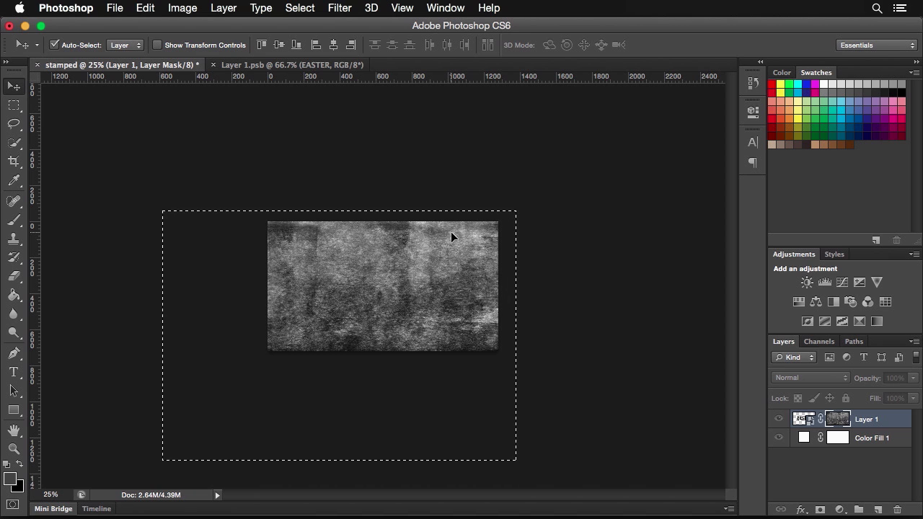
pyautogui.press('super+d')
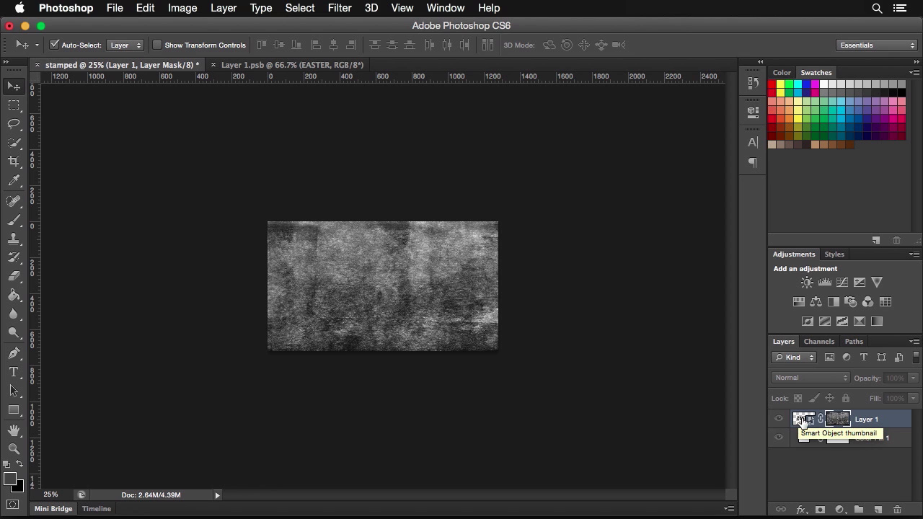
# Leave the mask view and inspect the textured EASTER text up close, with and without the Color Fill 1 background
pyautogui.click(803, 421)
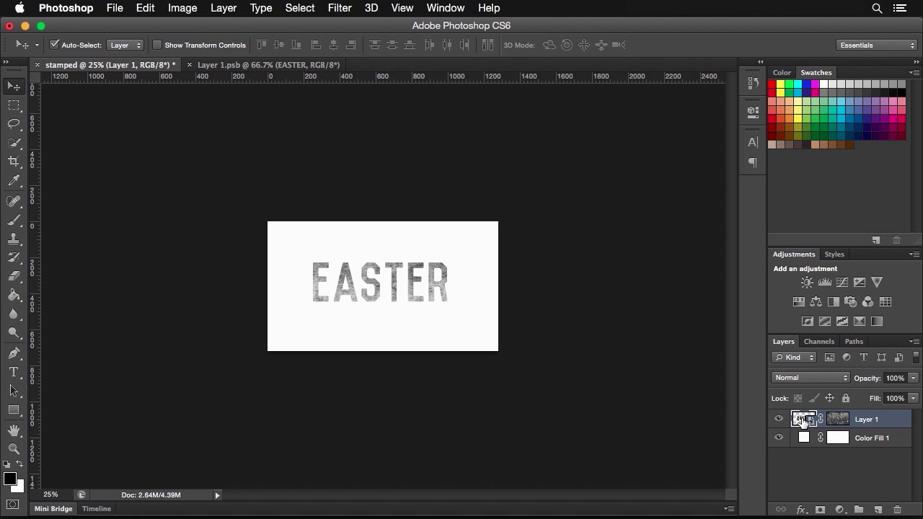
pyautogui.click(779, 438)
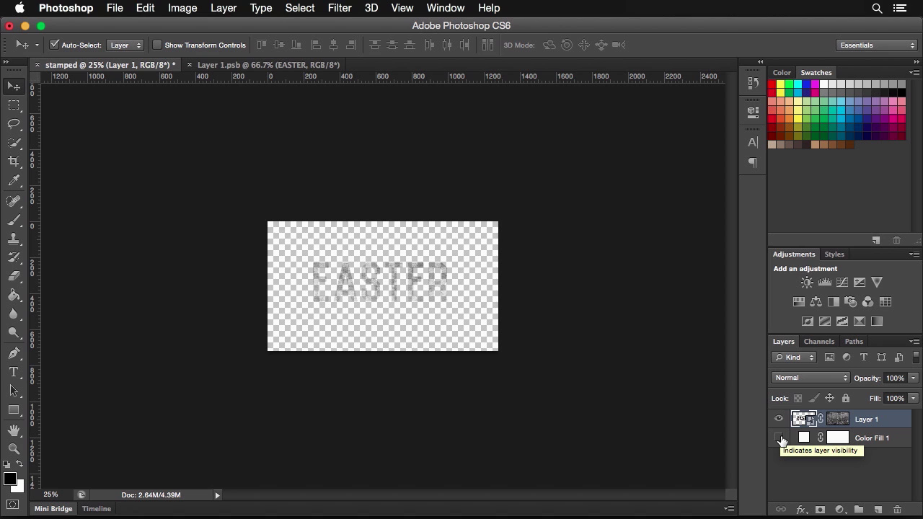
pyautogui.click(779, 437)
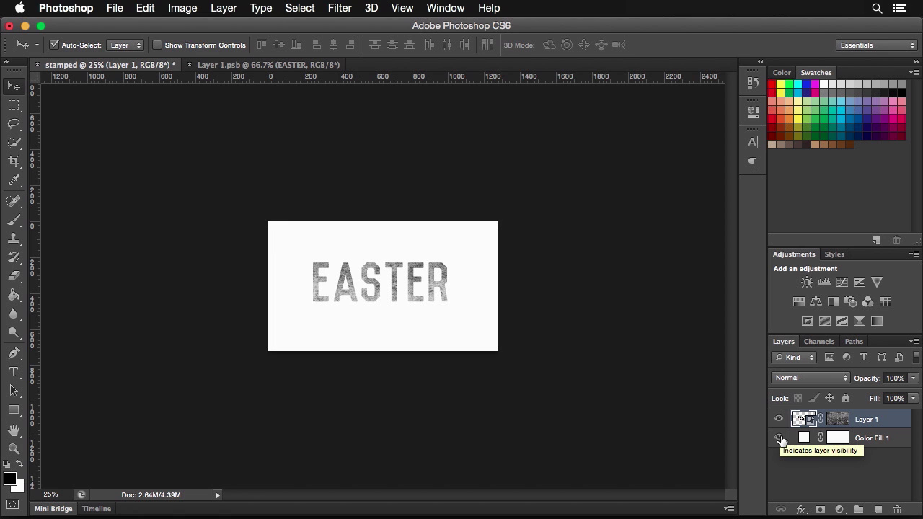
pyautogui.click(411, 298)
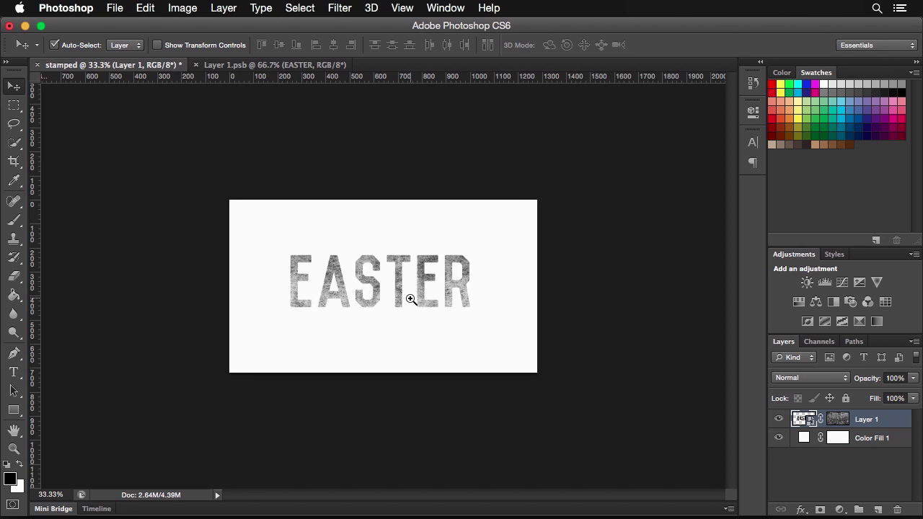
pyautogui.click(410, 298)
pyautogui.click(410, 297)
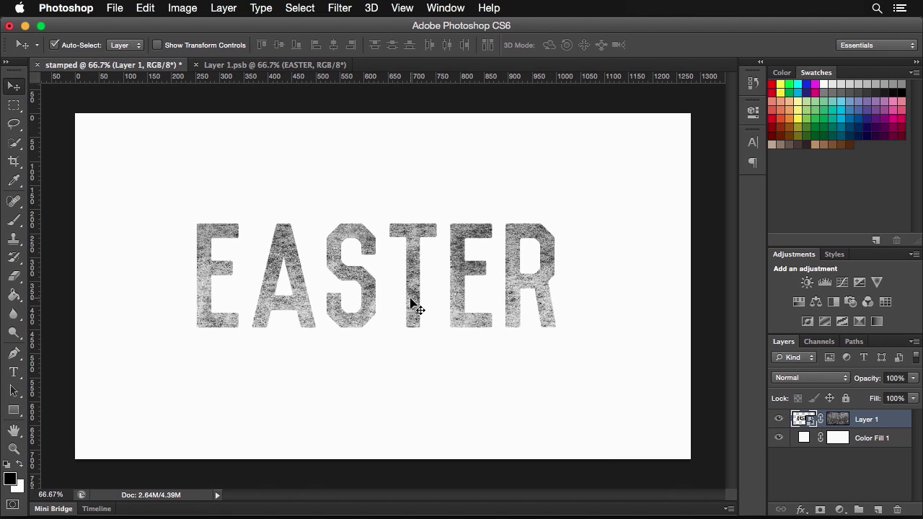
# Invert the ink texture in Layer 1's mask and return to the normal artwork view
pyautogui.keyDown('alt'); pyautogui.click(837, 423); pyautogui.keyUp('alt')
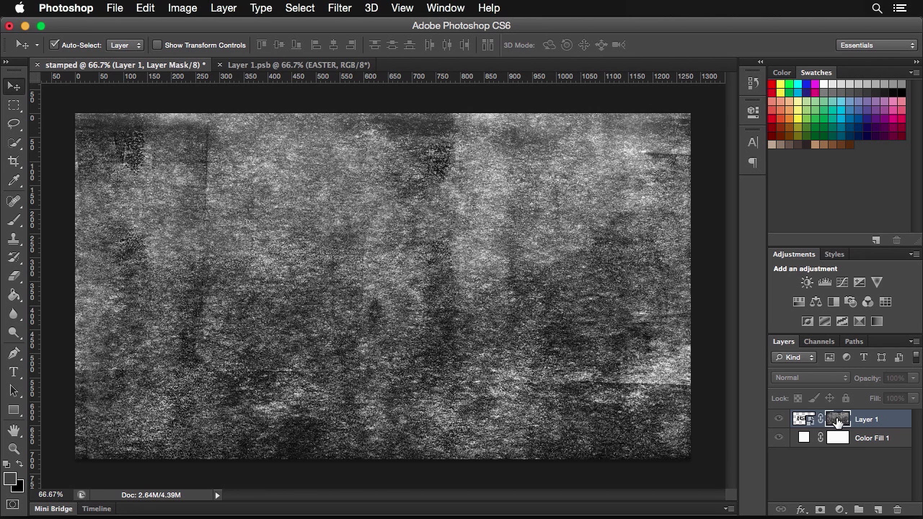
pyautogui.click(189, 11)
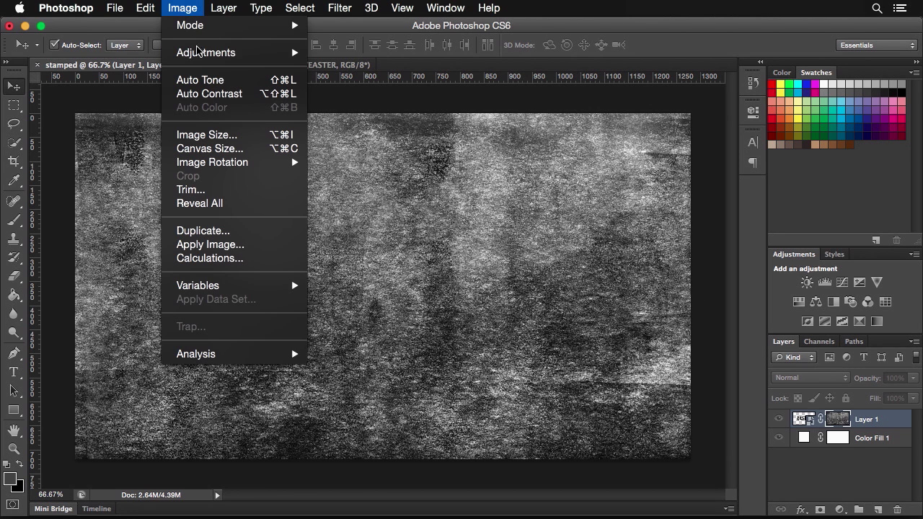
pyautogui.moveTo(199, 52)
pyautogui.click(346, 232)
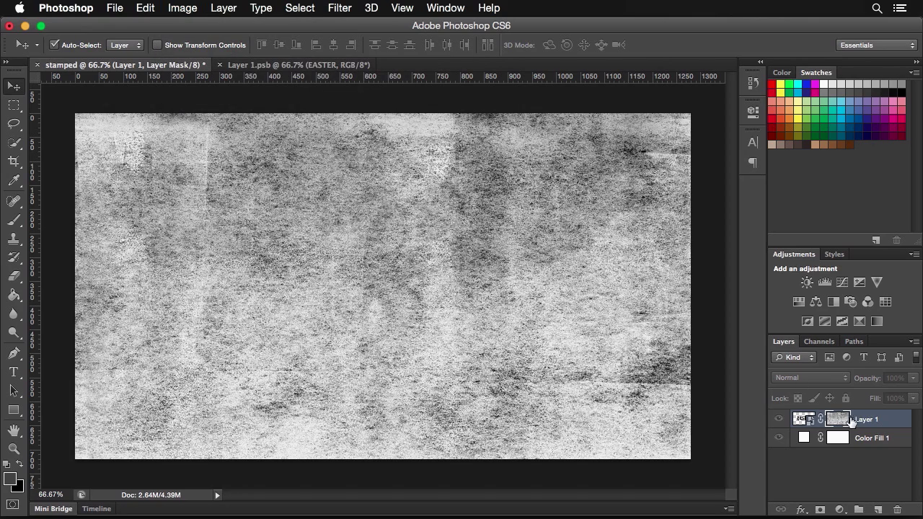
pyautogui.click(803, 418)
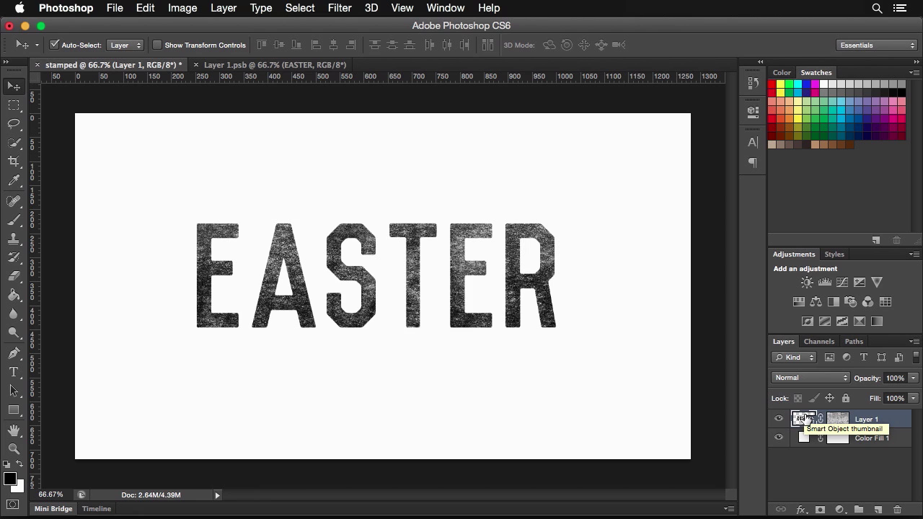
# Apply Levels to Layer 1's mask with input levels of 19, 0.92 and 135
pyautogui.click(838, 420)
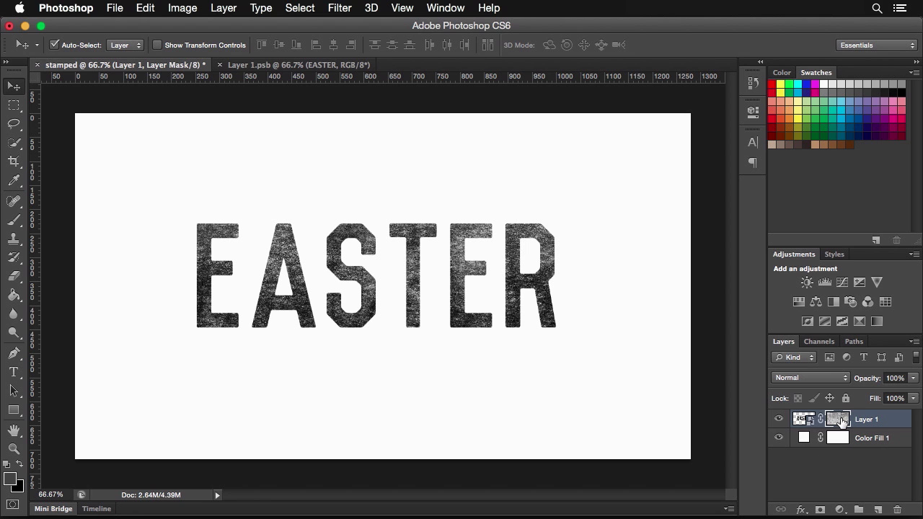
pyautogui.click(183, 8)
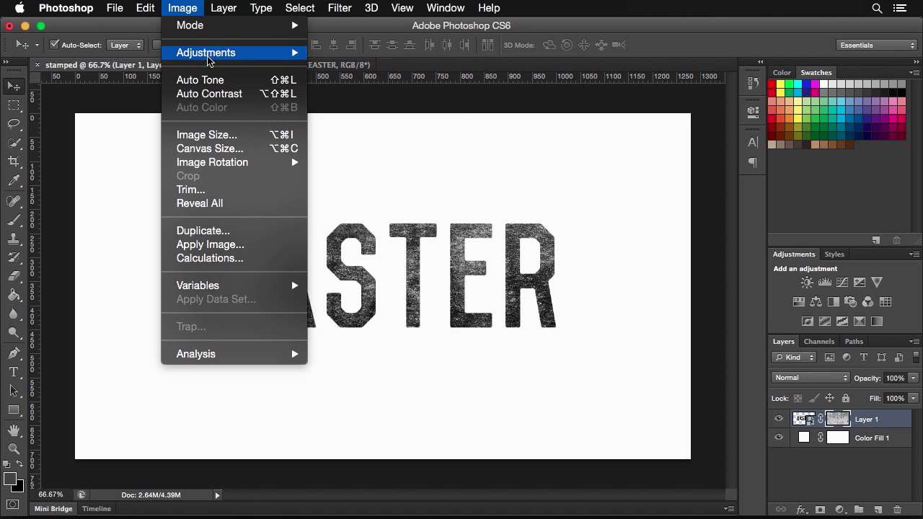
pyautogui.moveTo(209, 56)
pyautogui.click(373, 64)
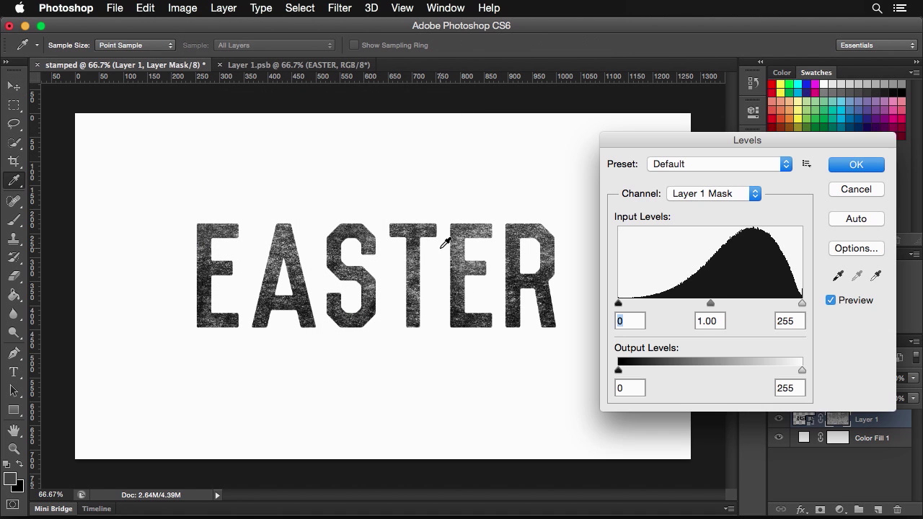
pyautogui.moveTo(804, 302); pyautogui.dragTo(726, 297)
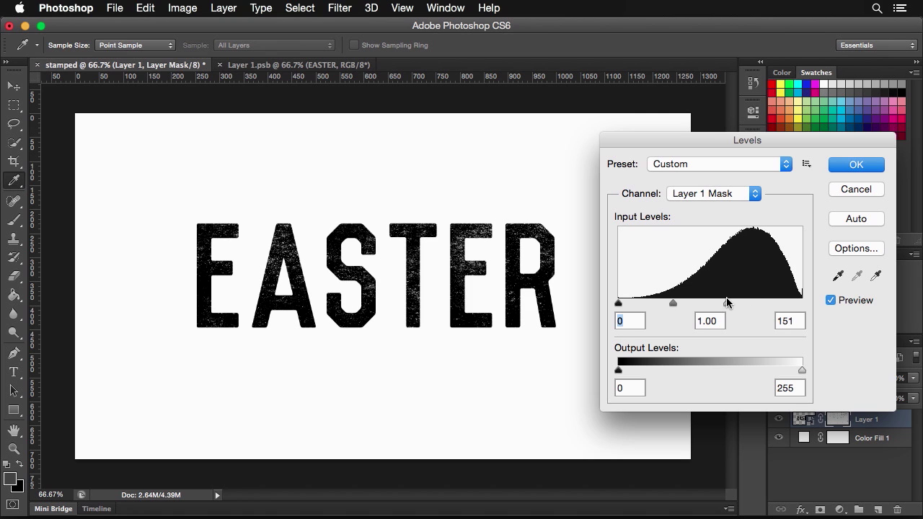
pyautogui.moveTo(616, 303); pyautogui.dragTo(680, 304)
pyautogui.moveTo(727, 305); pyautogui.dragTo(633, 304)
pyautogui.moveTo(714, 302); pyautogui.dragTo(715, 301)
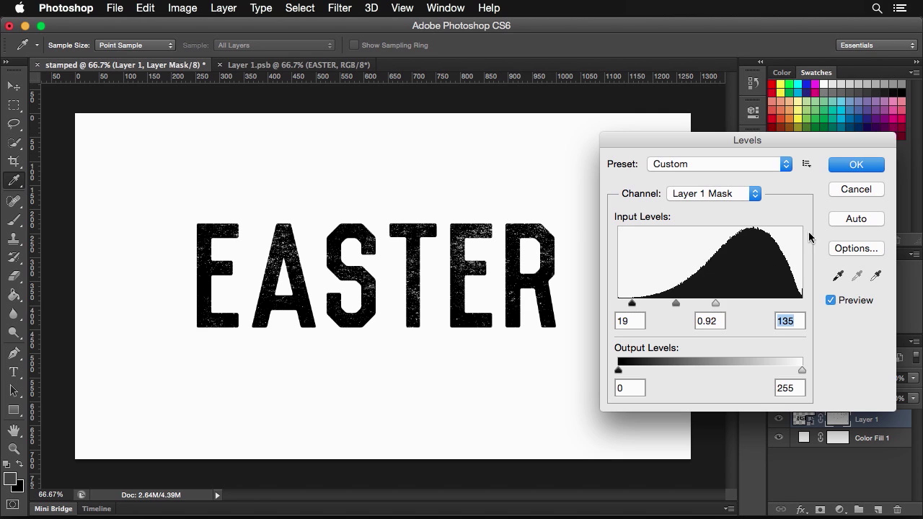
pyautogui.click(864, 165)
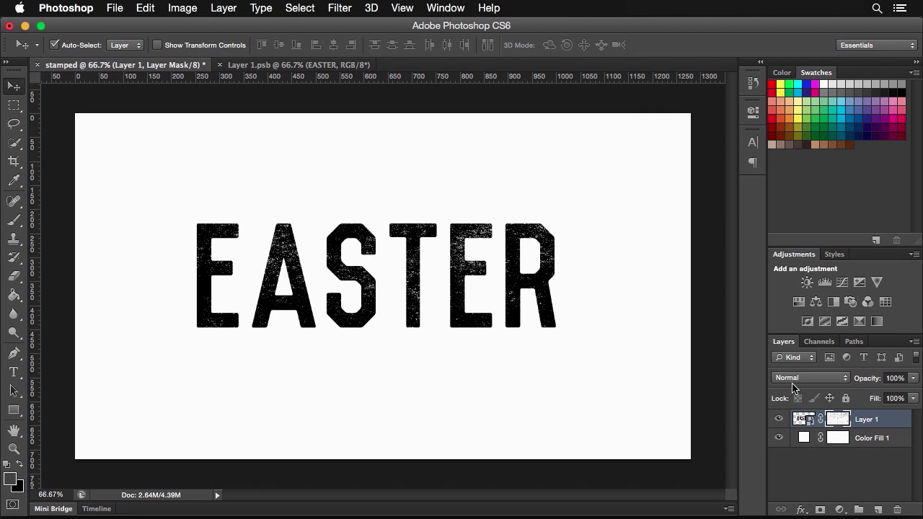
# Unlink the mask from the EASTER smart object and shift the ink texture slightly within the letters
pyautogui.click(821, 419)
pyautogui.moveTo(385, 290); pyautogui.dragTo(353, 312)
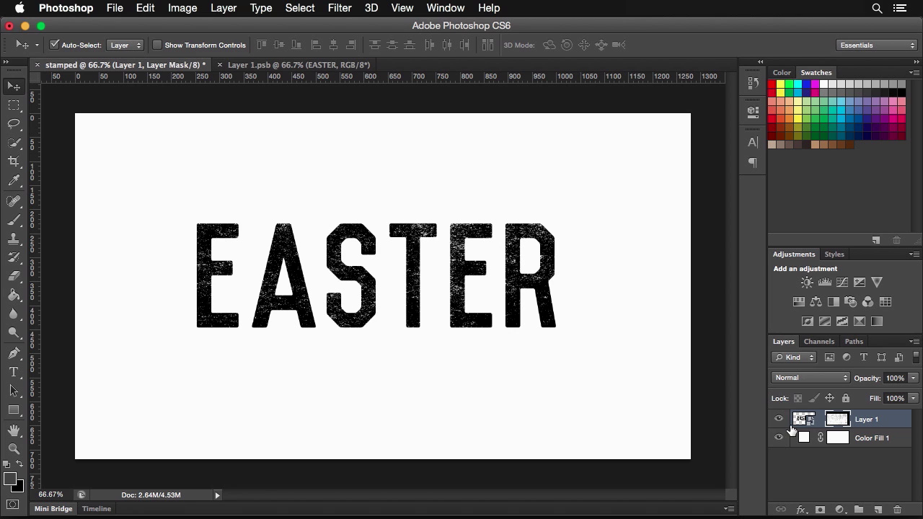
# Duplicate the EASTER layer, remove the mask from the upper of the two, and hide the masked Layer 1 copy
pyautogui.moveTo(809, 419); pyautogui.dragTo(898, 511)
pyautogui.click(845, 422)
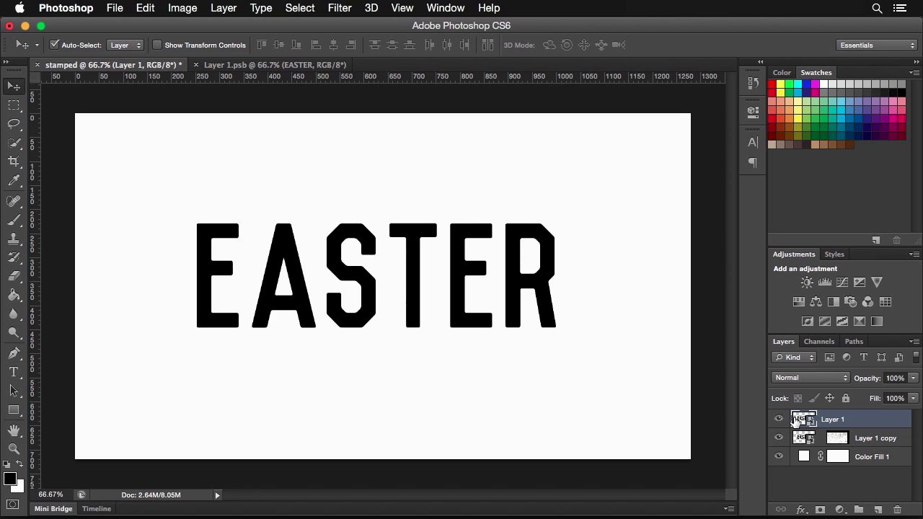
pyautogui.click(779, 438)
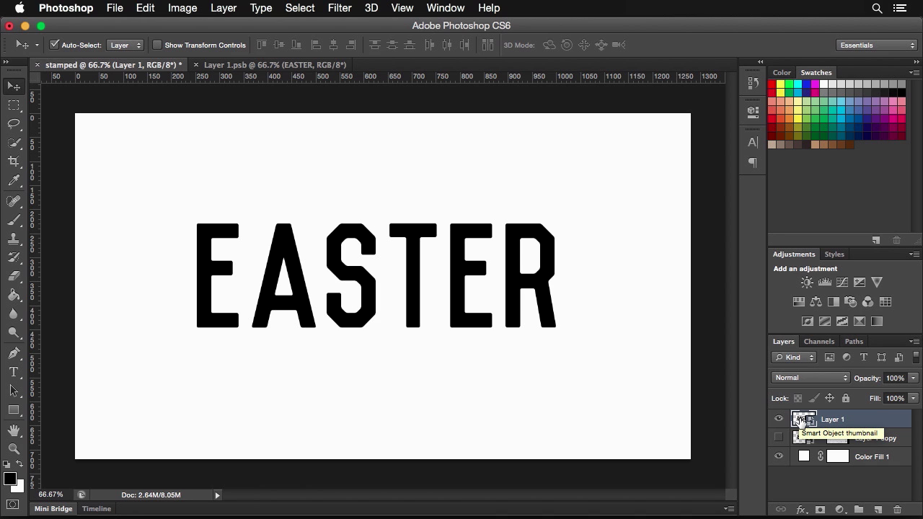
# Add an Inner Shadow effect to the unmasked EASTER layer and set its fill opacity to 0%
pyautogui.click(802, 509)
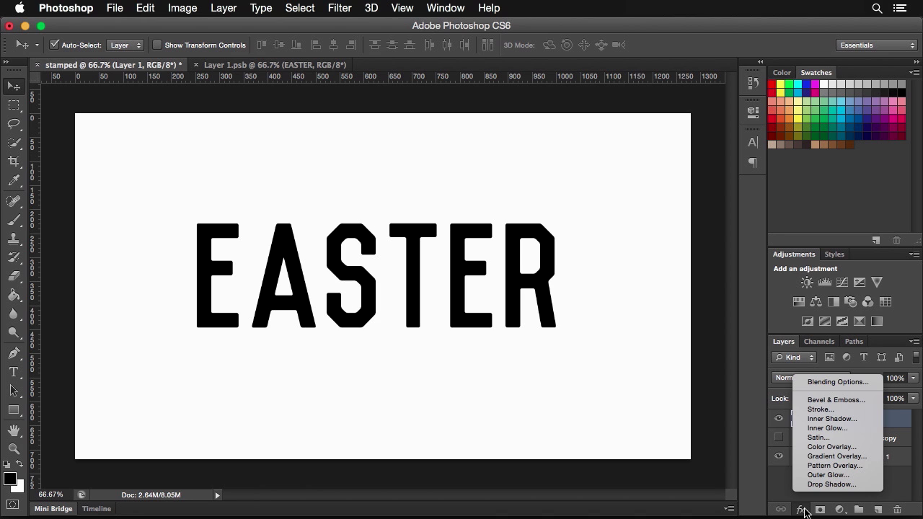
pyautogui.click(833, 419)
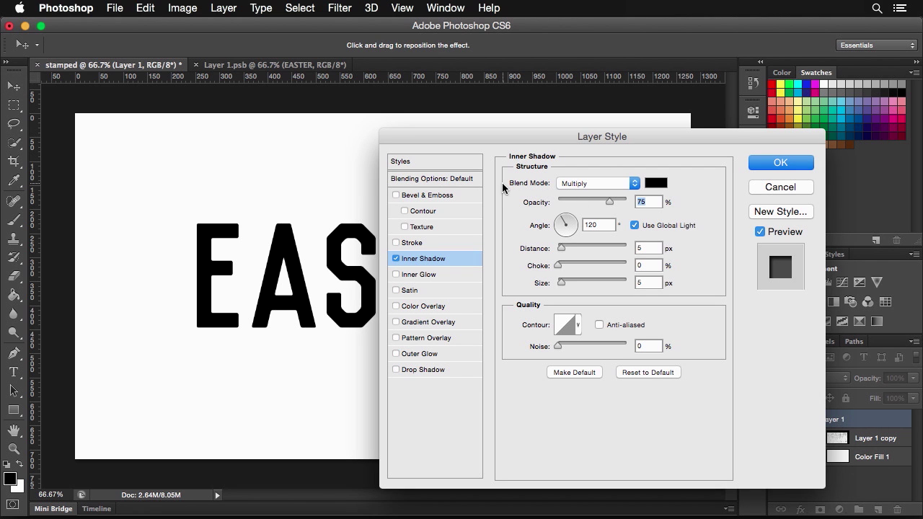
pyautogui.click(429, 179)
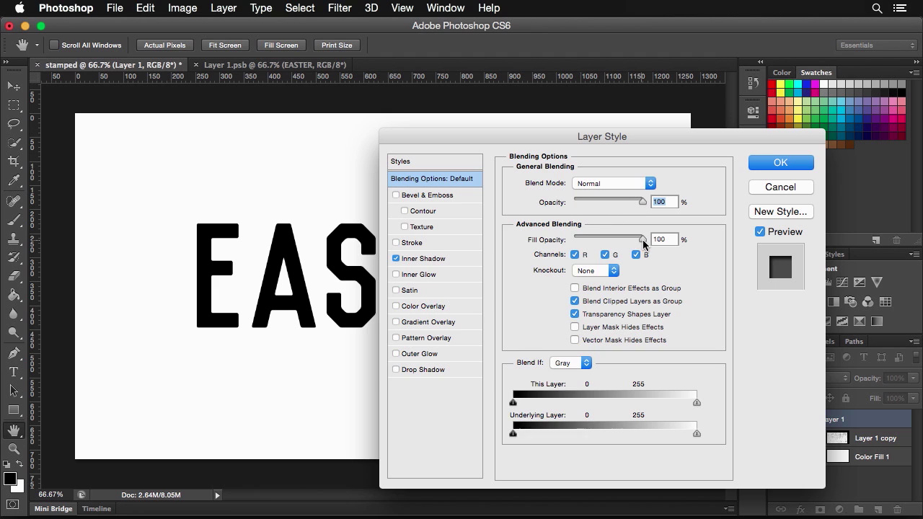
pyautogui.moveTo(640, 238); pyautogui.dragTo(550, 240)
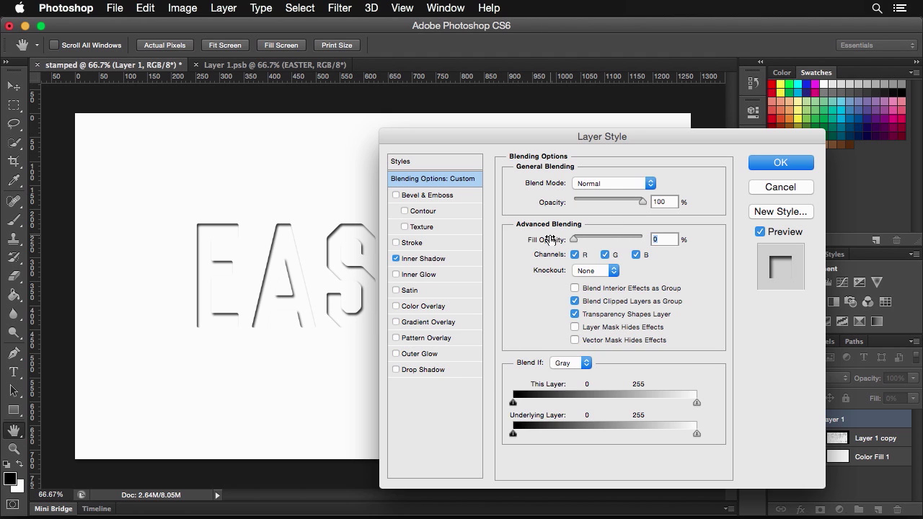
# Set the Inner Shadow's opacity to 100% and its distance to 0 px on the unmasked EASTER layer
pyautogui.click(427, 260)
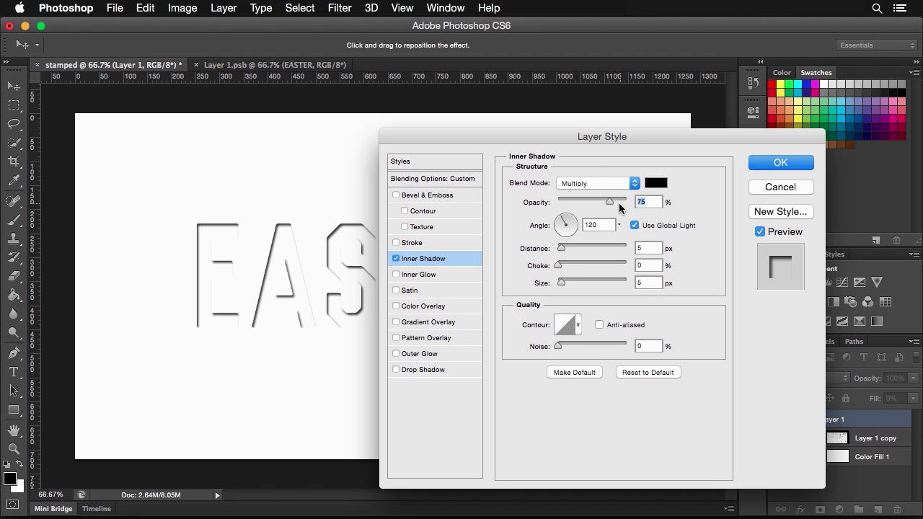
pyautogui.moveTo(610, 200); pyautogui.dragTo(644, 201)
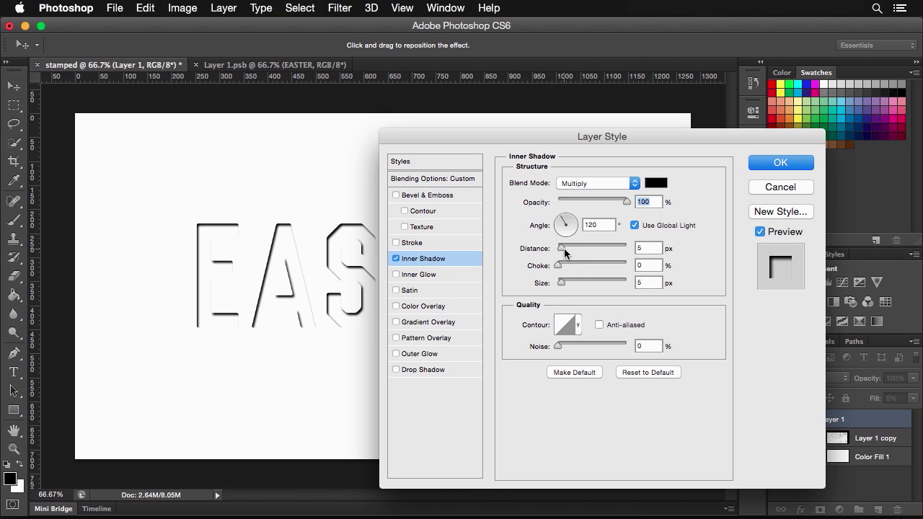
pyautogui.moveTo(562, 248); pyautogui.dragTo(552, 250)
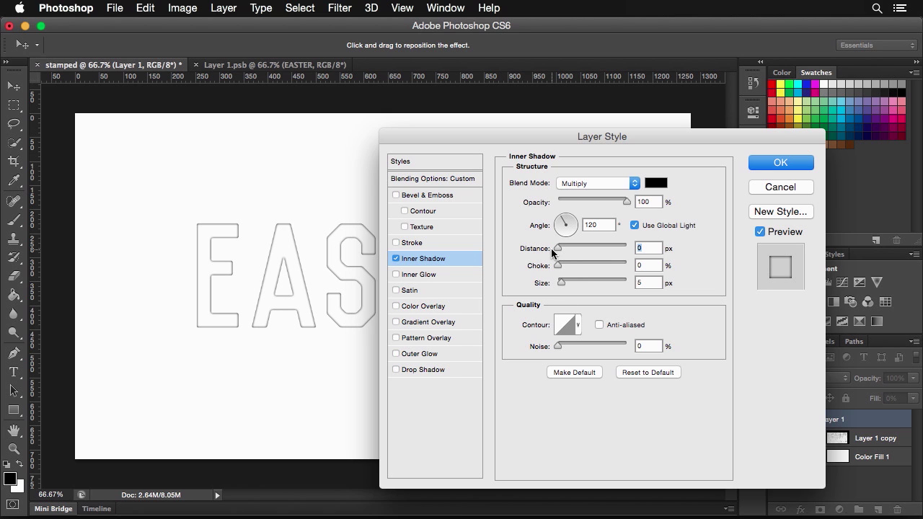
# Set the Inner Shadow's choke to 29% and its size to 21 px, and apply the layer style
pyautogui.moveTo(563, 282)
pyautogui.mouseDown()
pyautogui.moveTo(575, 283)
pyautogui.moveTo(567, 283)
pyautogui.mouseUp()
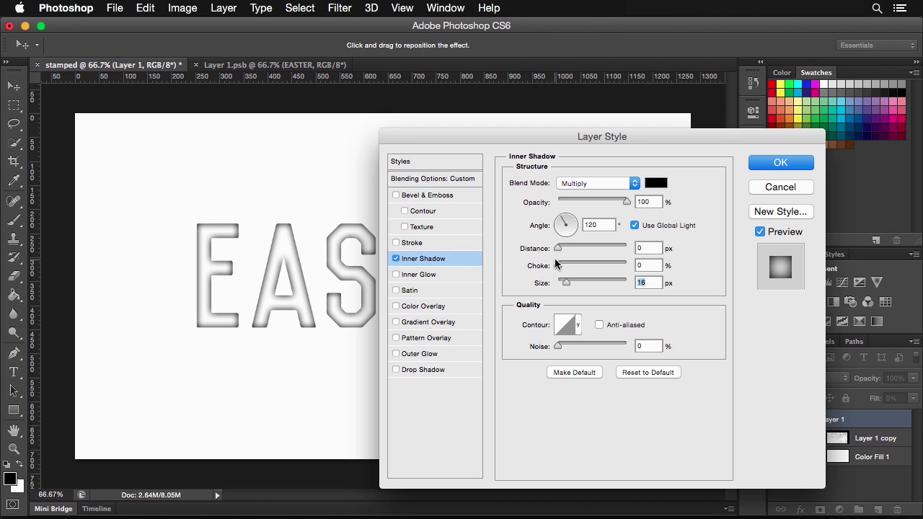
pyautogui.moveTo(559, 266); pyautogui.dragTo(569, 270)
pyautogui.moveTo(571, 287); pyautogui.dragTo(566, 286)
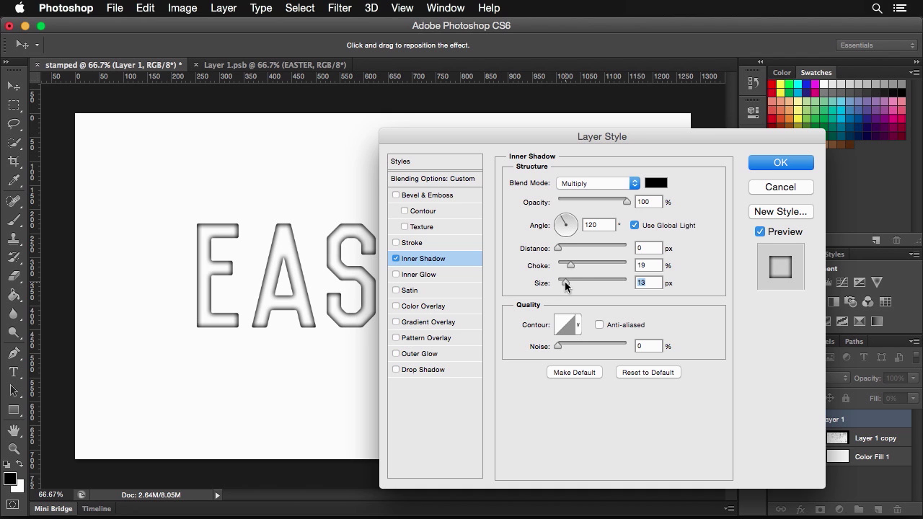
pyautogui.moveTo(571, 265)
pyautogui.mouseDown()
pyautogui.moveTo(581, 270)
pyautogui.moveTo(568, 283)
pyautogui.mouseUp()
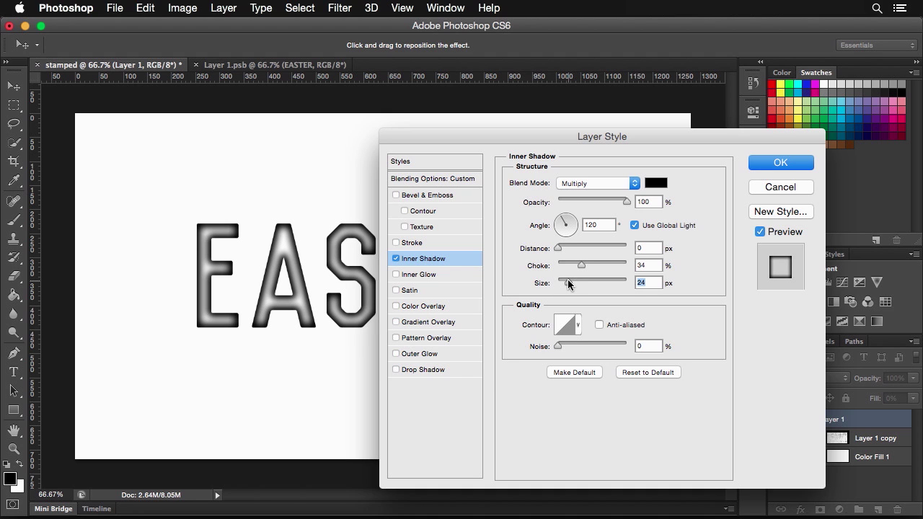
pyautogui.moveTo(582, 265); pyautogui.dragTo(567, 283)
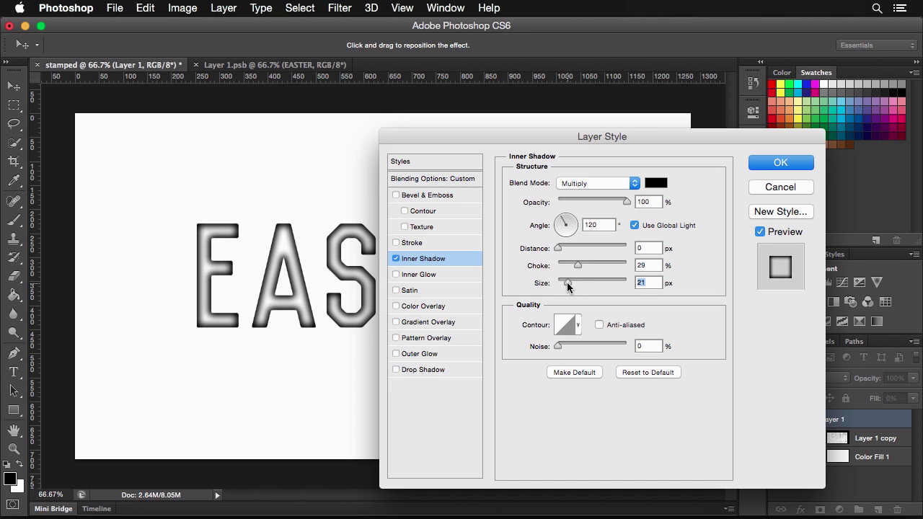
pyautogui.click(793, 165)
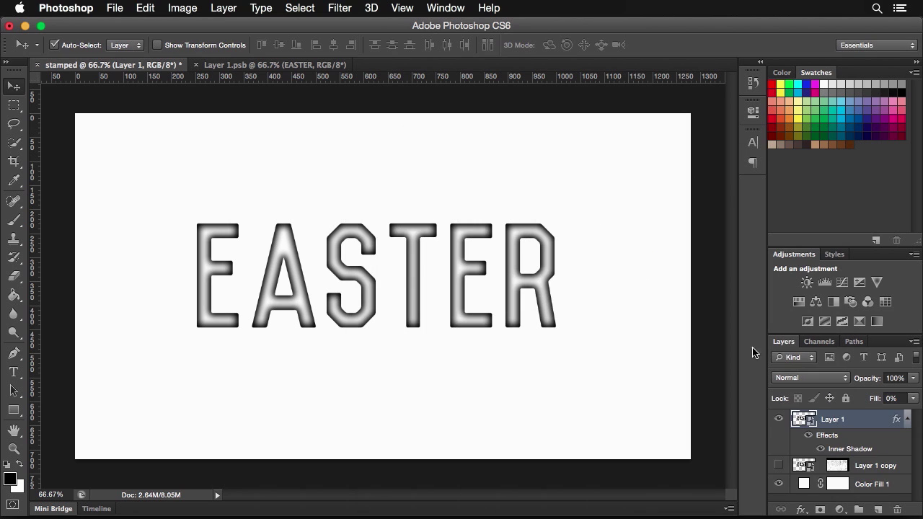
# Show the masked Layer 1 copy and set Layer 1's Inner Shadow to 35% choke and 27 px size
pyautogui.click(779, 467)
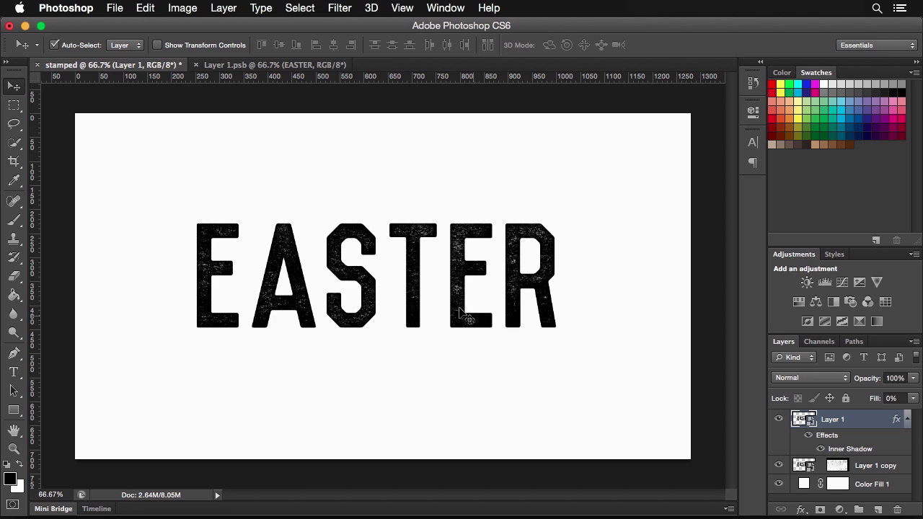
pyautogui.doubleClick(838, 451)
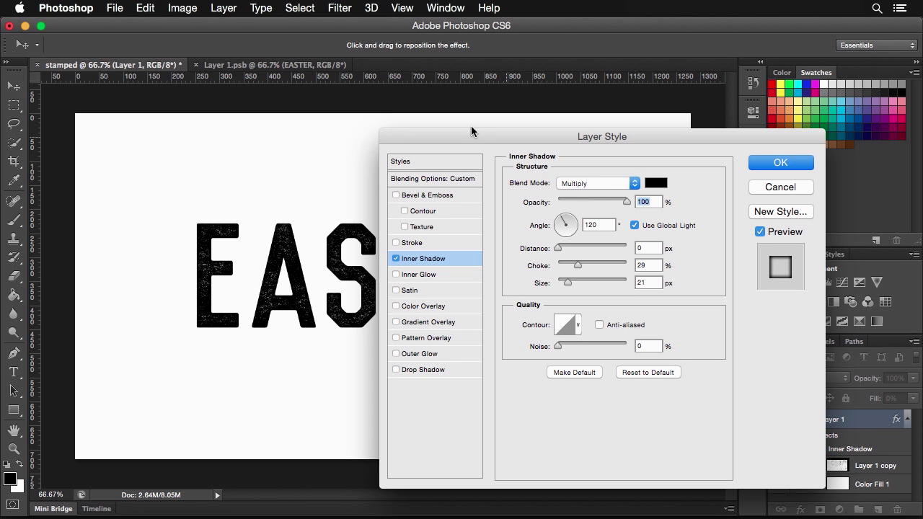
pyautogui.moveTo(499, 142); pyautogui.dragTo(535, 145)
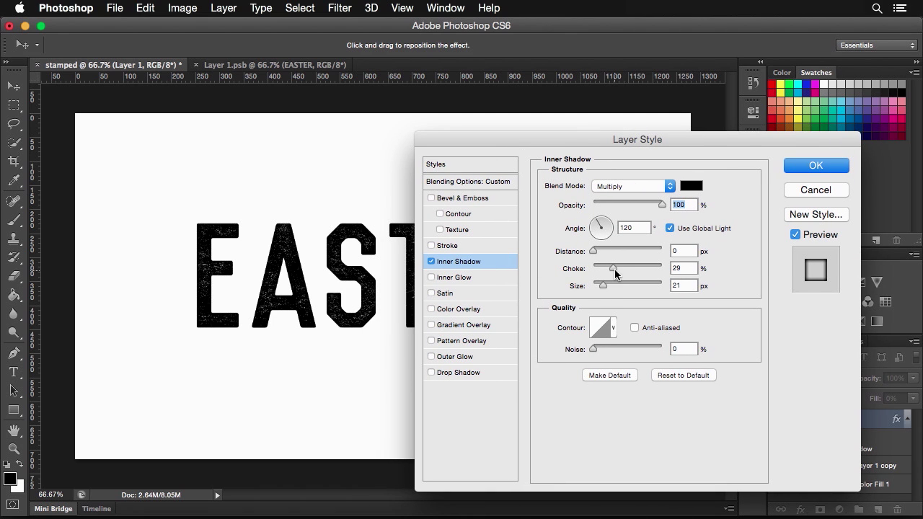
pyautogui.moveTo(614, 268); pyautogui.dragTo(605, 288)
pyautogui.moveTo(585, 140); pyautogui.dragTo(613, 176)
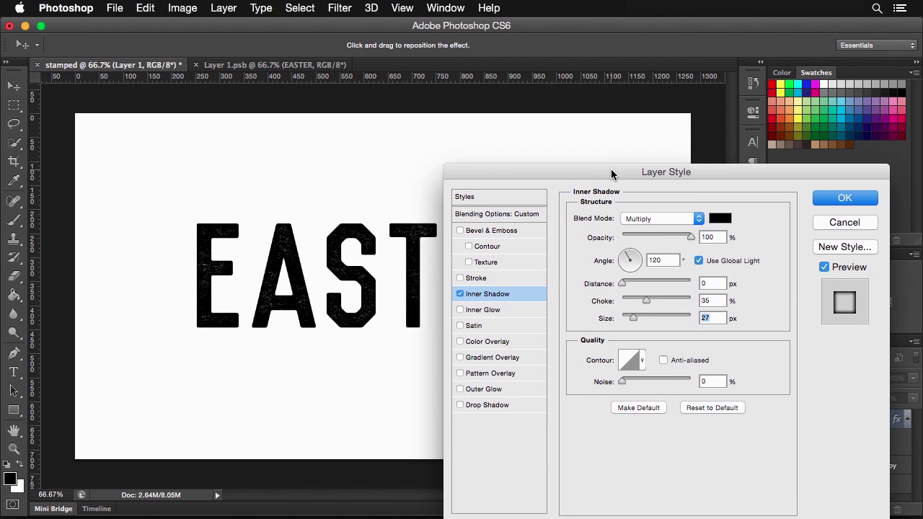
pyautogui.click(848, 204)
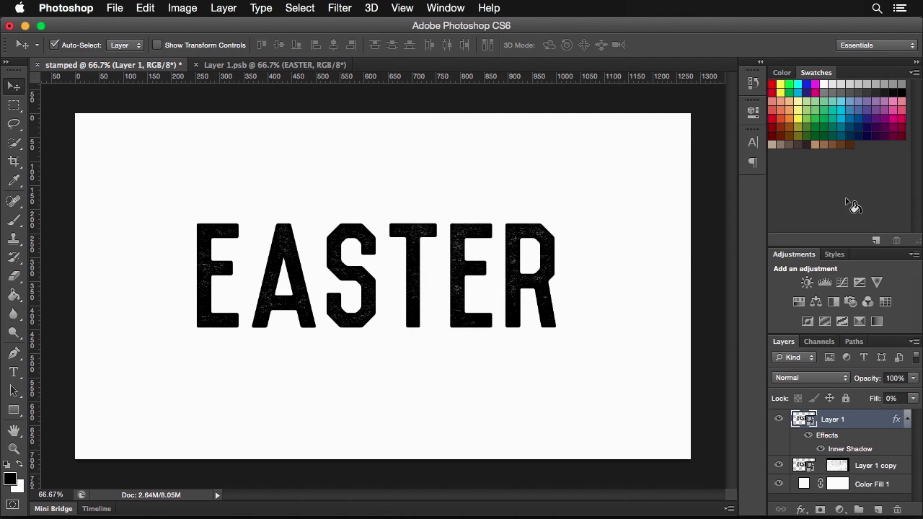
# Apply the Sharpen More filter to the layer mask of Layer 1 copy
pyautogui.click(838, 466)
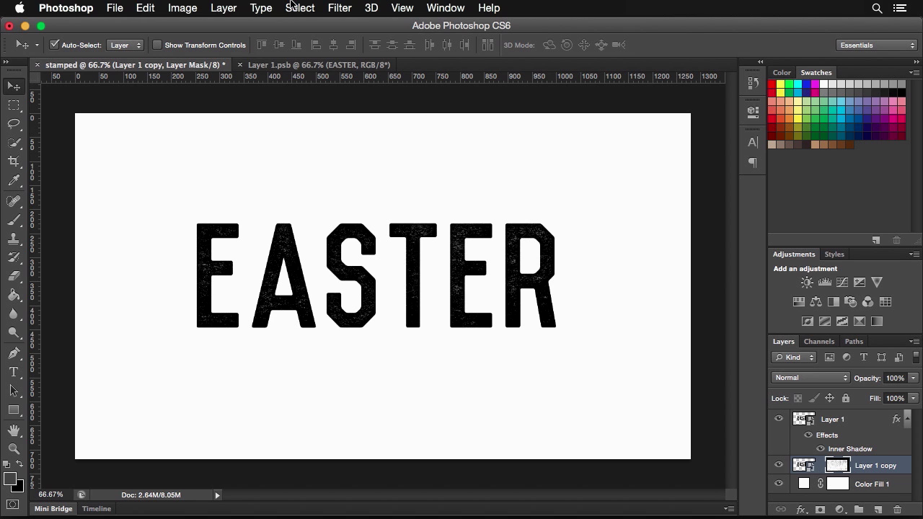
pyautogui.click(338, 8)
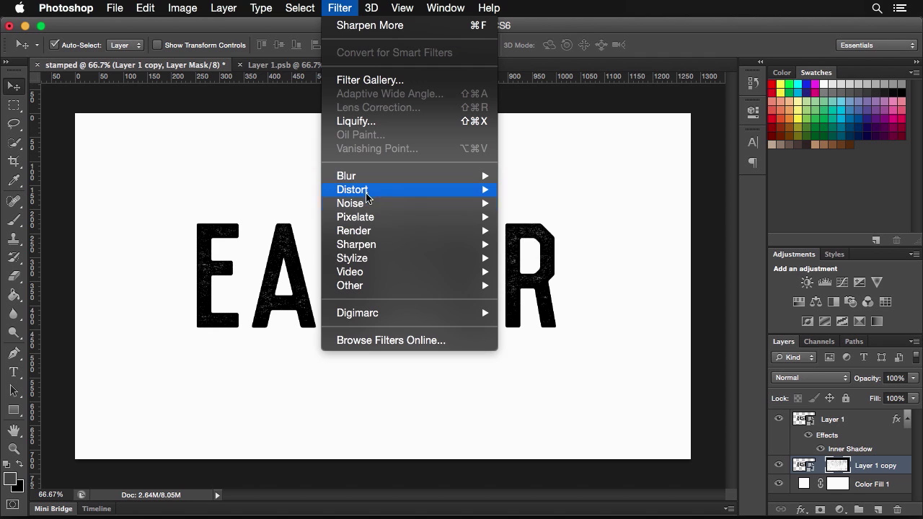
pyautogui.moveTo(369, 245)
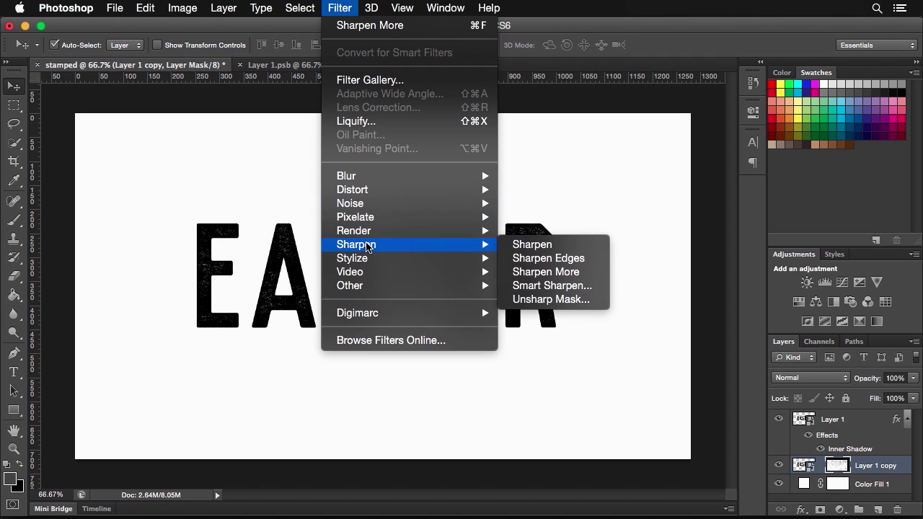
pyautogui.click(528, 276)
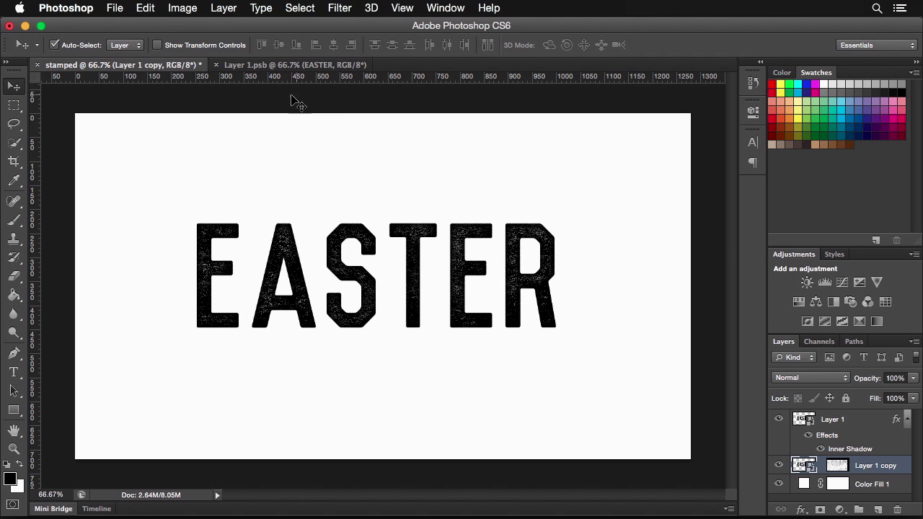
pyautogui.click(249, 65)
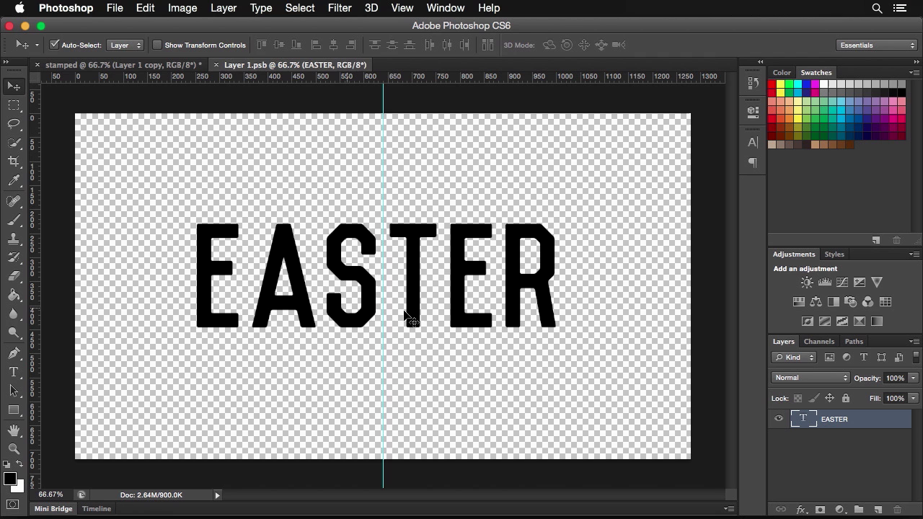
pyautogui.click(138, 65)
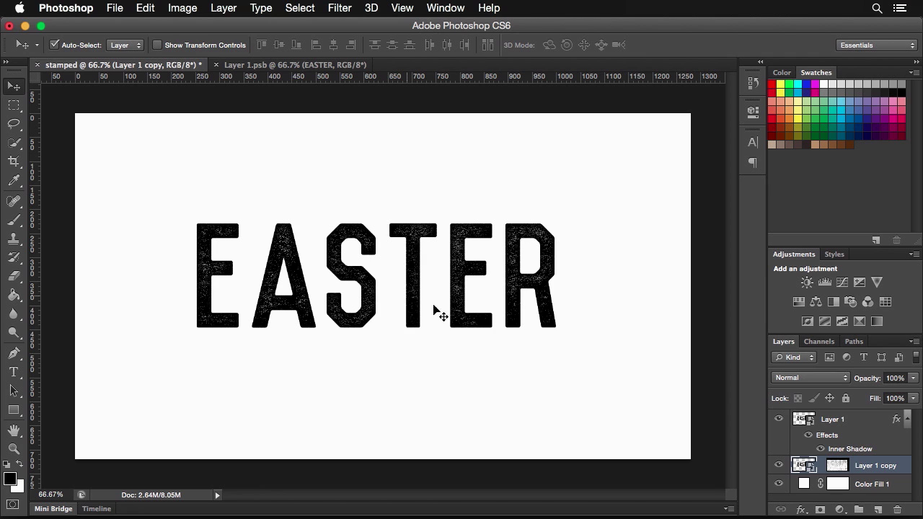
# Put Layer 1 and Layer 1 copy into a new layer group and name the group title
pyautogui.click(859, 510)
pyautogui.moveTo(838, 465); pyautogui.dragTo(835, 417)
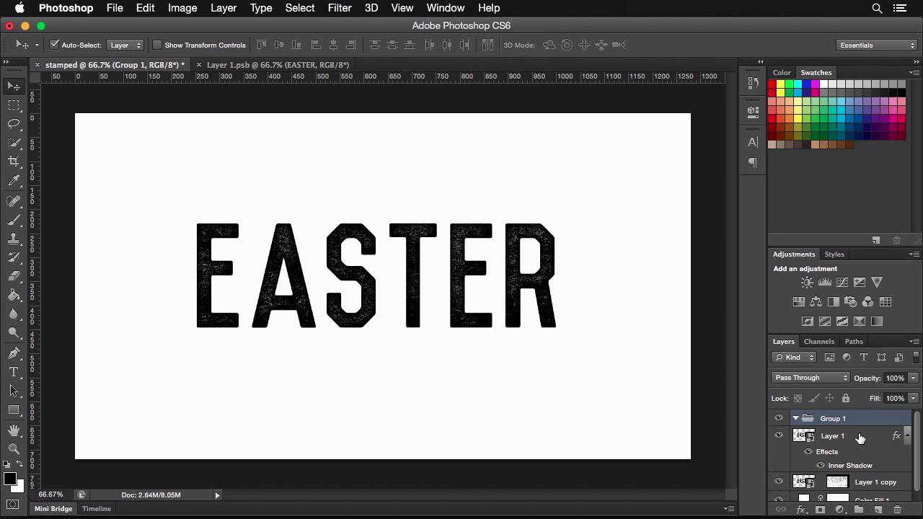
pyautogui.click(859, 439)
pyautogui.keyDown('shift'); pyautogui.click(885, 481); pyautogui.keyUp('shift')
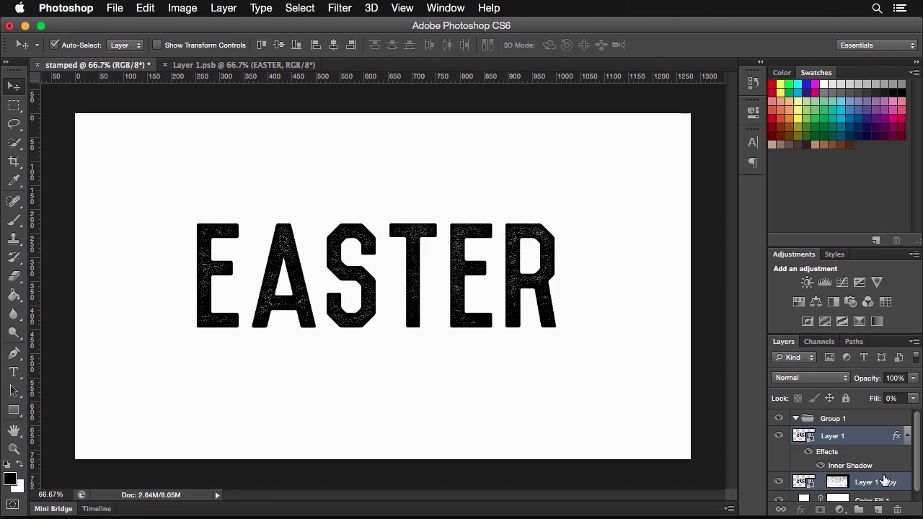
pyautogui.moveTo(846, 437); pyautogui.dragTo(838, 420)
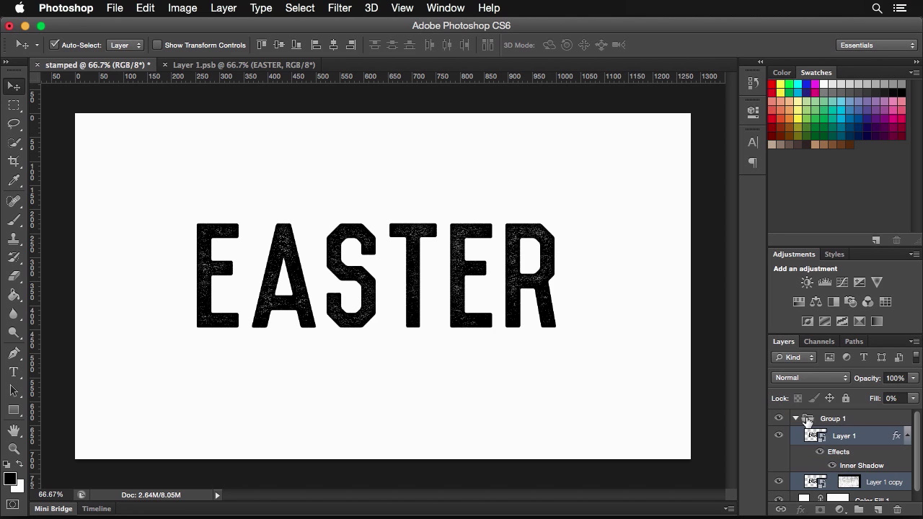
pyautogui.click(796, 418)
pyautogui.doubleClick(835, 419)
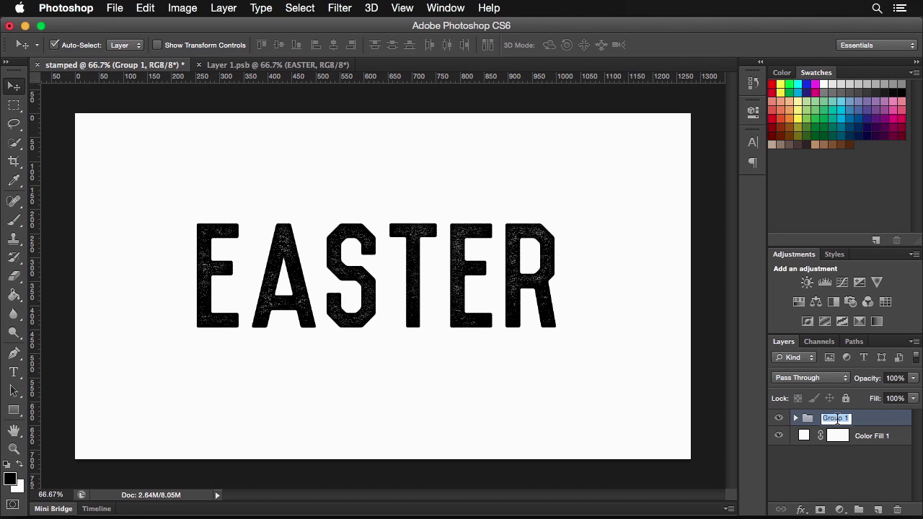
pyautogui.write('title')
pyautogui.press('Return')
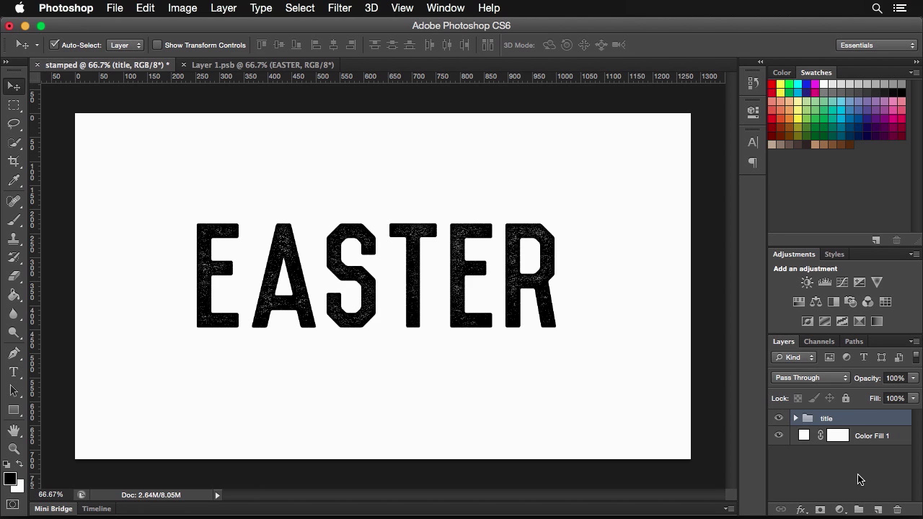
# Add a white Solid Color fill layer above the title group and clip it to the group
pyautogui.click(841, 511)
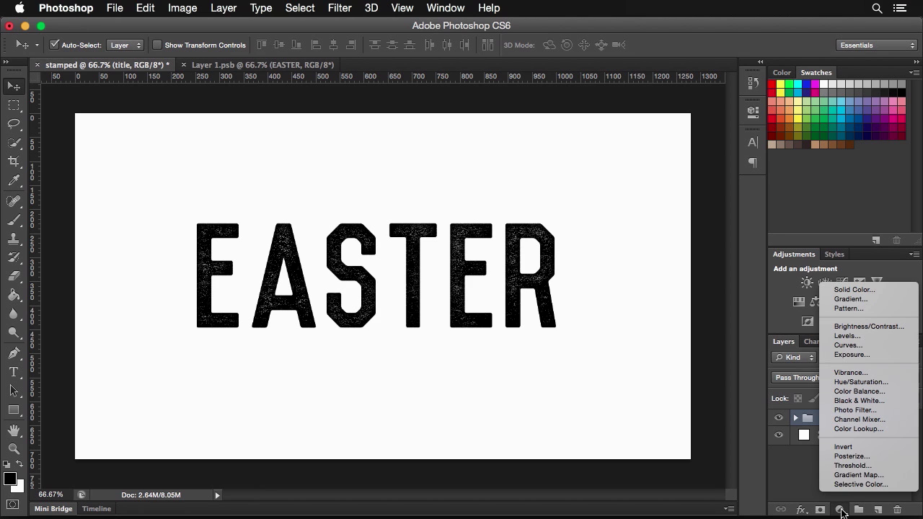
pyautogui.click(854, 288)
pyautogui.moveTo(567, 307); pyautogui.dragTo(517, 245)
pyautogui.click(869, 251)
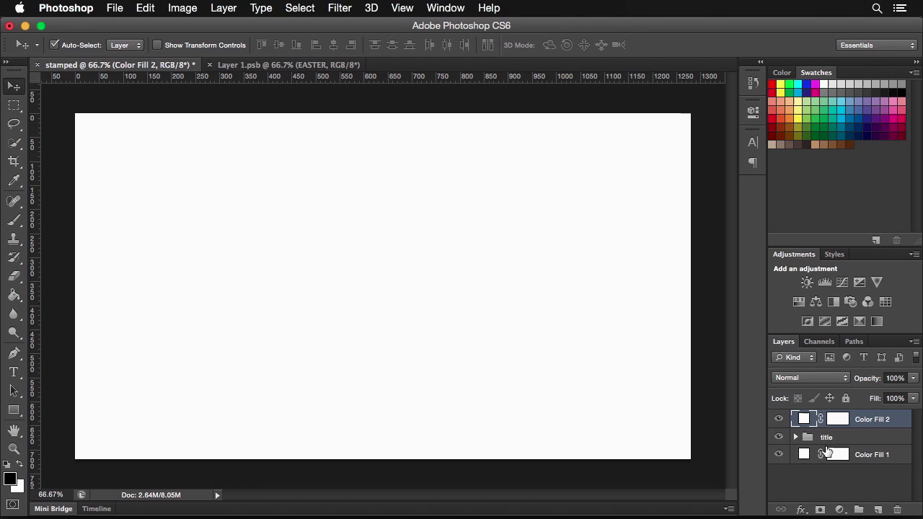
pyautogui.moveTo(805, 427); pyautogui.dragTo(803, 419)
pyautogui.keyDown('alt'); pyautogui.click(803, 420); pyautogui.keyUp('alt')
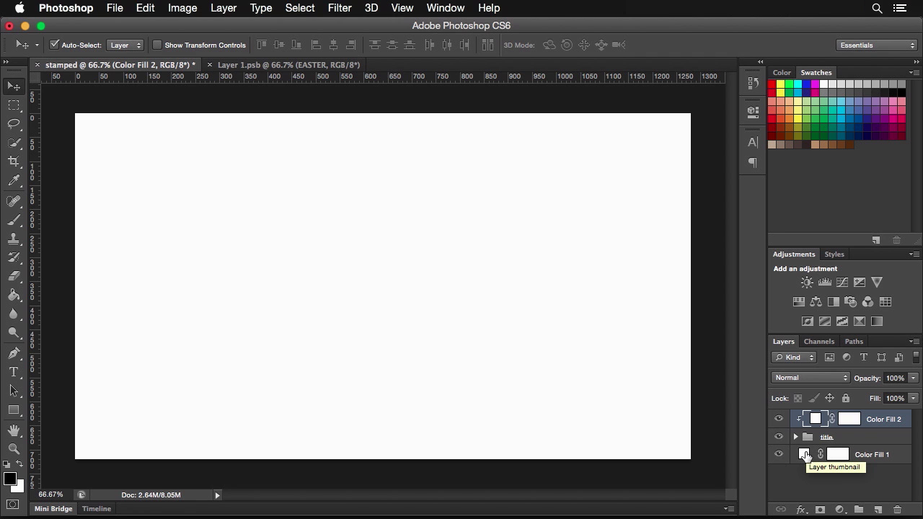
# Change the color of the Color Fill 1 background layer to black (000000)
pyautogui.doubleClick(805, 456)
pyautogui.moveTo(579, 362); pyautogui.dragTo(472, 489)
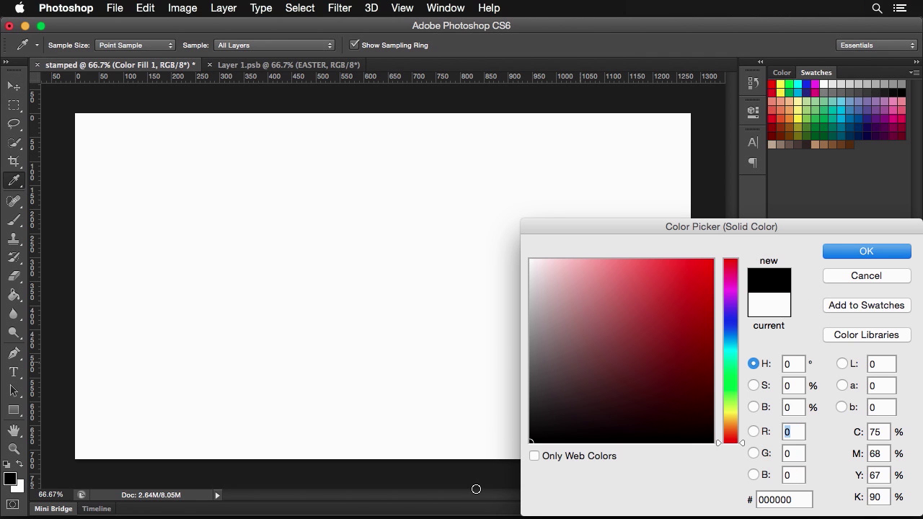
pyautogui.click(860, 254)
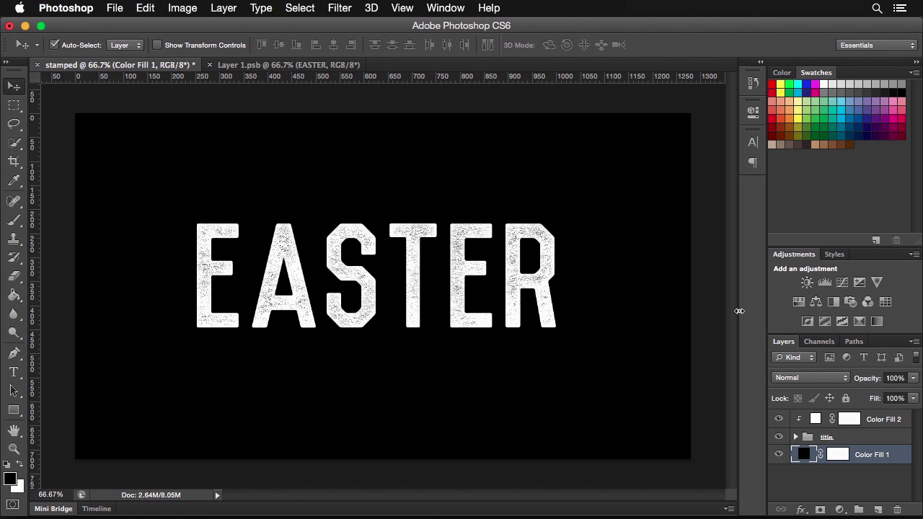
# In the Layer 1.psb document, set the EASTER text in the Pacifico font and retype it as Easter
pyautogui.click(252, 65)
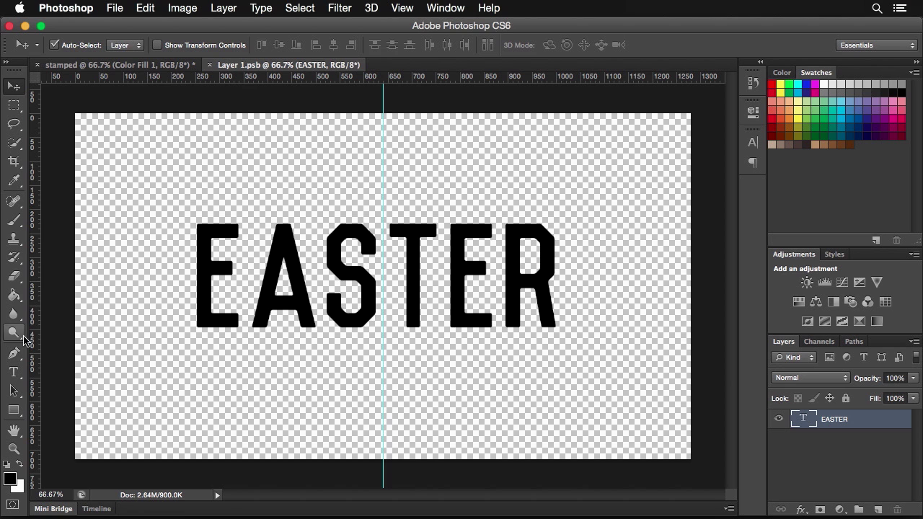
pyautogui.click(14, 372)
pyautogui.click(481, 270)
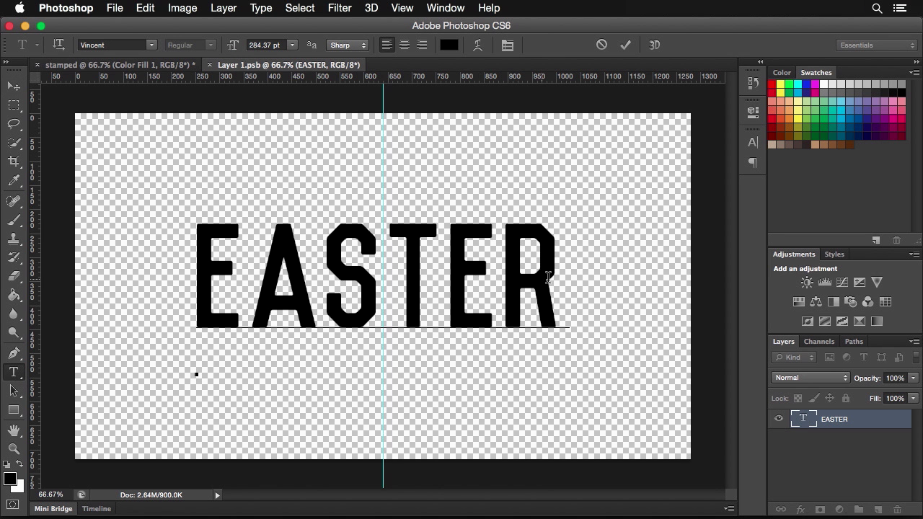
pyautogui.moveTo(553, 274); pyautogui.dragTo(167, 277)
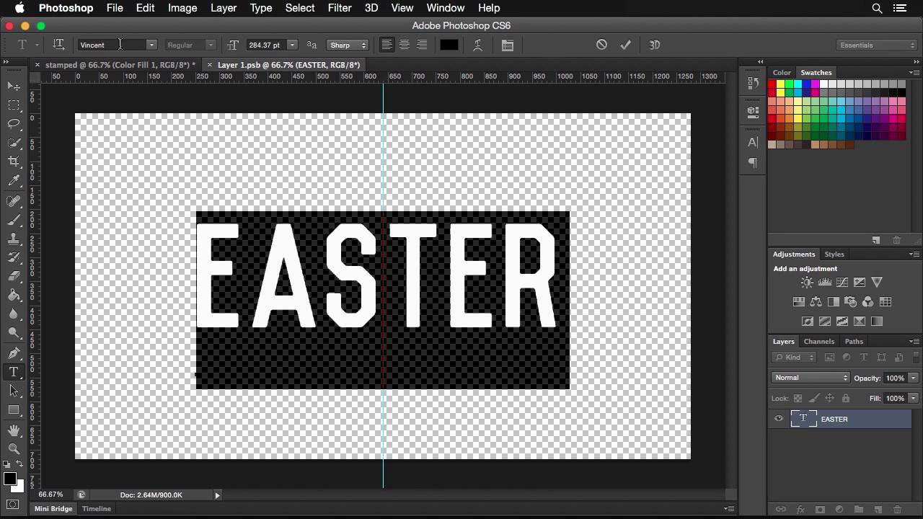
pyautogui.moveTo(120, 45); pyautogui.dragTo(36, 44)
pyautogui.write('Pacifico')
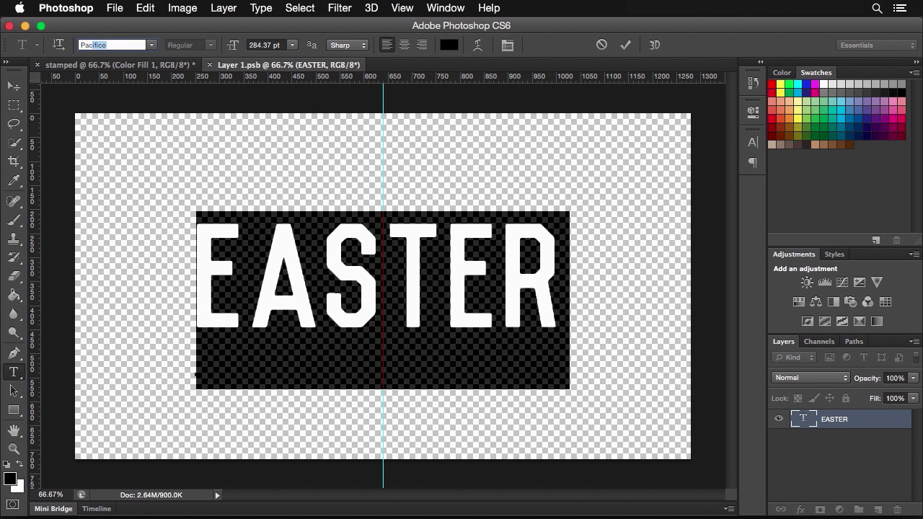
pyautogui.press('Return')
pyautogui.moveTo(283, 278); pyautogui.dragTo(874, 286)
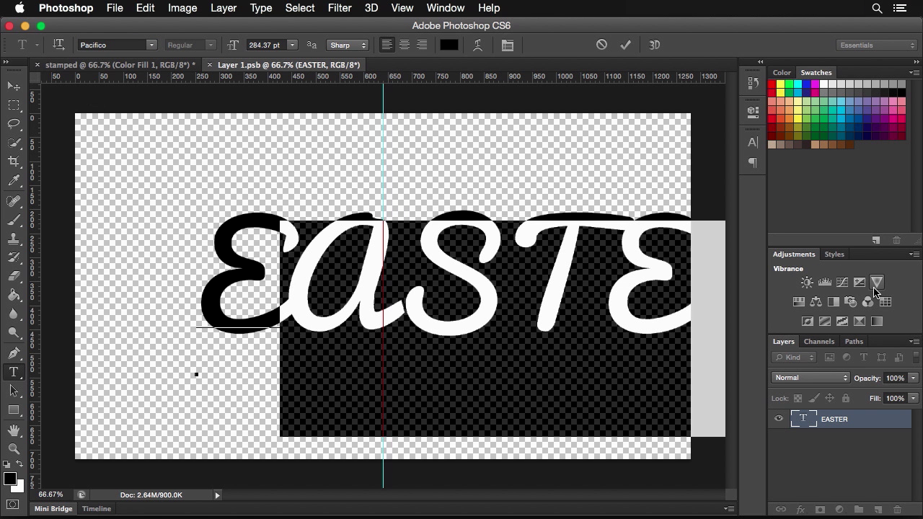
pyautogui.write('aster')
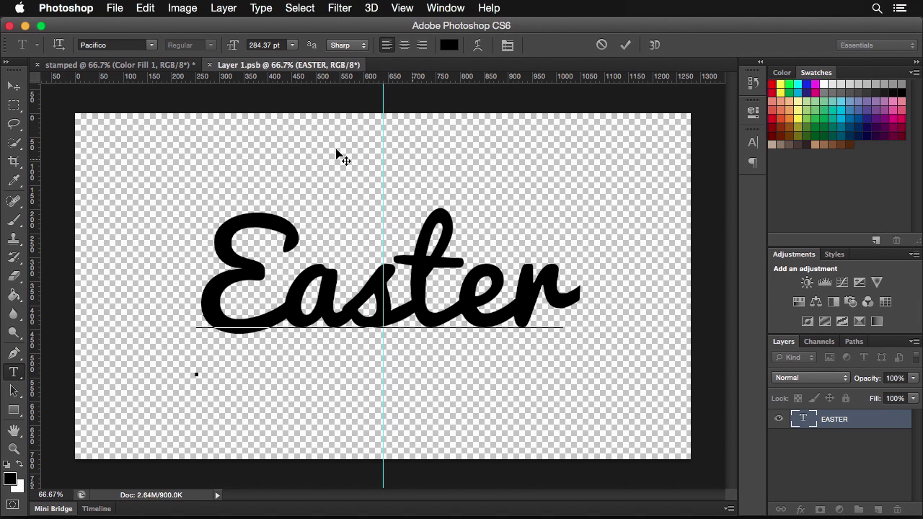
# Commit and save the Pacifico Easter text, and view the result in the stamped document
pyautogui.click(14, 92)
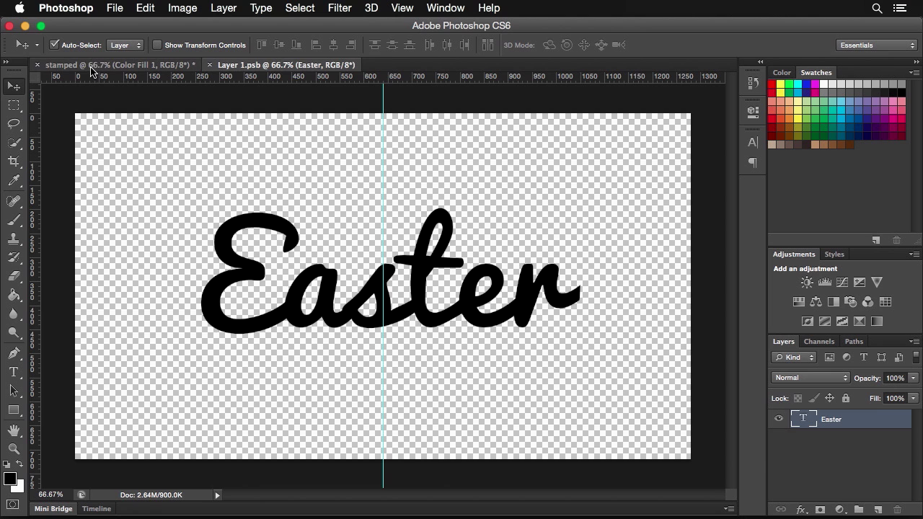
pyautogui.click(92, 65)
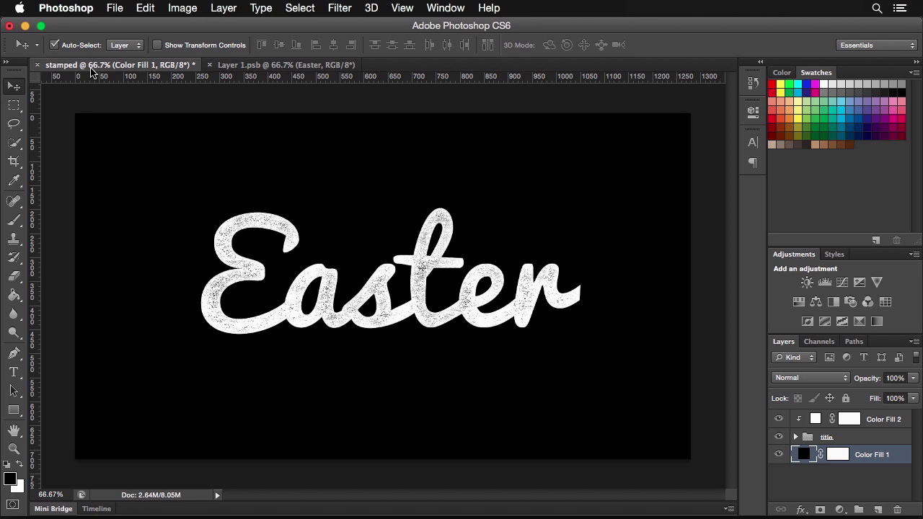
# Undo the font and wording change in Layer 1.psb, save it, and return to the stamped document
pyautogui.click(253, 66)
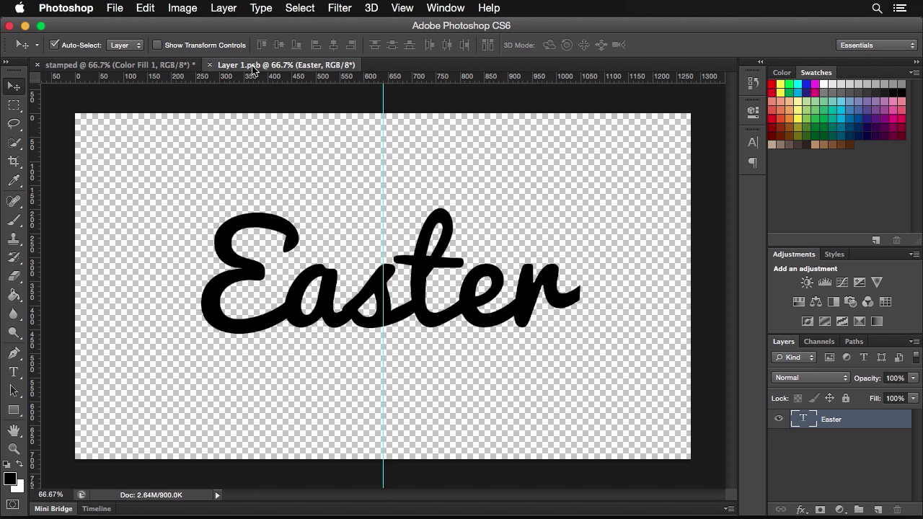
pyautogui.press('super+z')
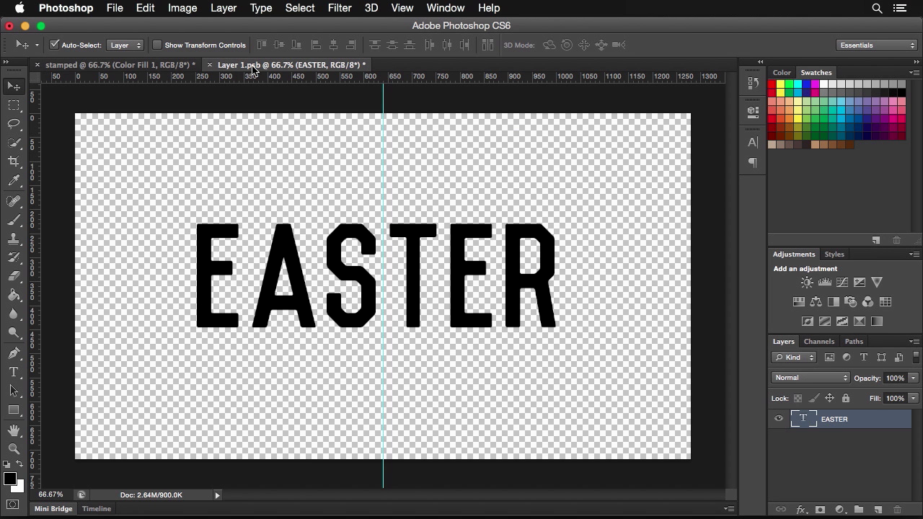
pyautogui.click(147, 65)
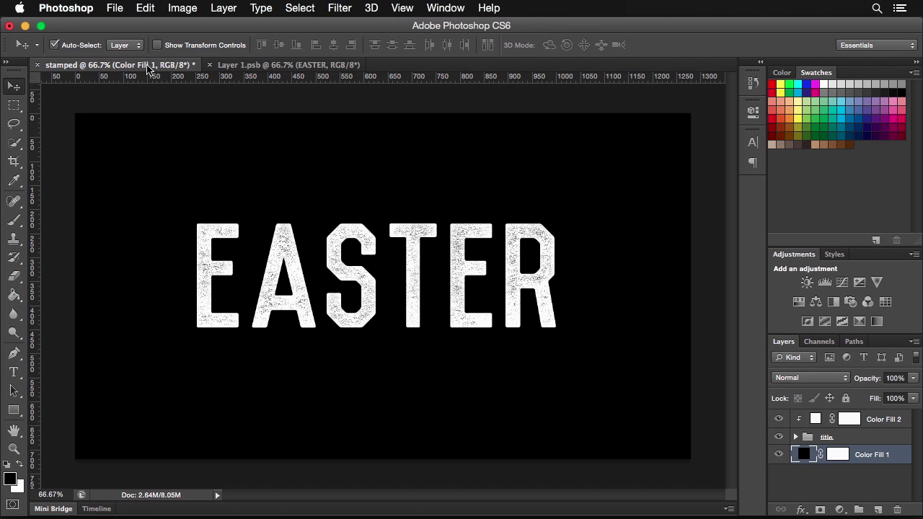
# Switch to Chrome and show all photos on Unsplash instead of only the featured ones
pyautogui.press('super+Tab')
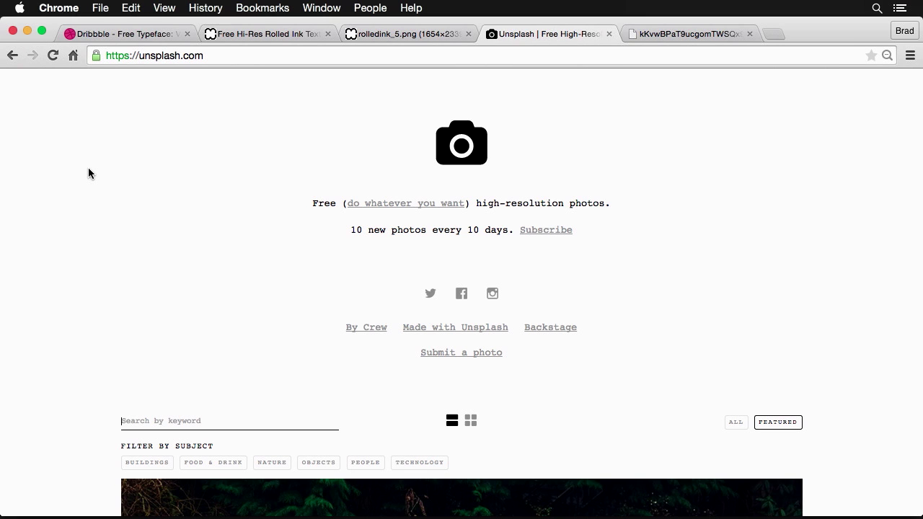
pyautogui.click(736, 424)
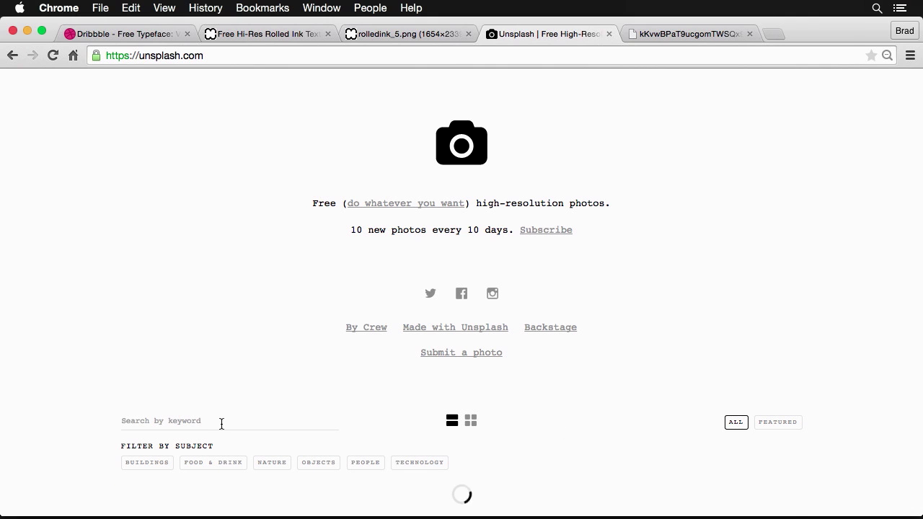
pyautogui.click(194, 422)
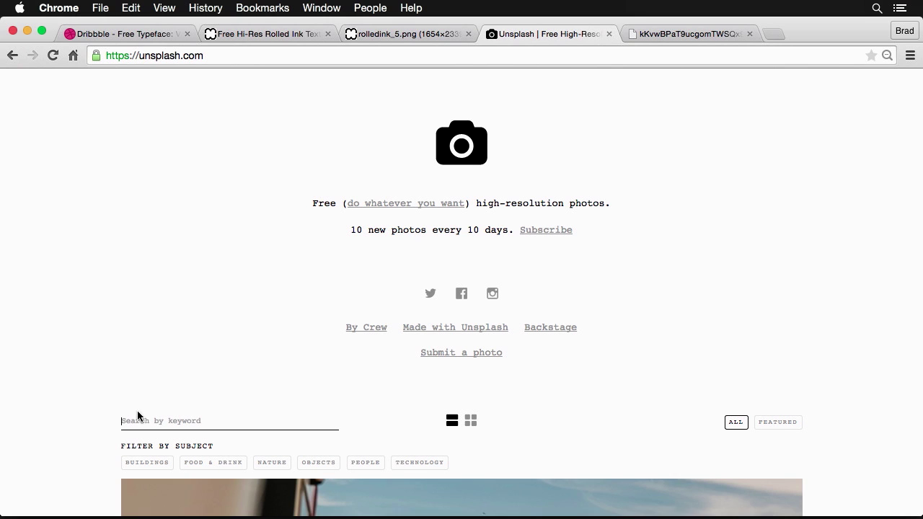
# Copy the Switzerland mountain road photo in Chrome and paste it above Color Fill 1 in Photoshop's stamped document
pyautogui.click(674, 36)
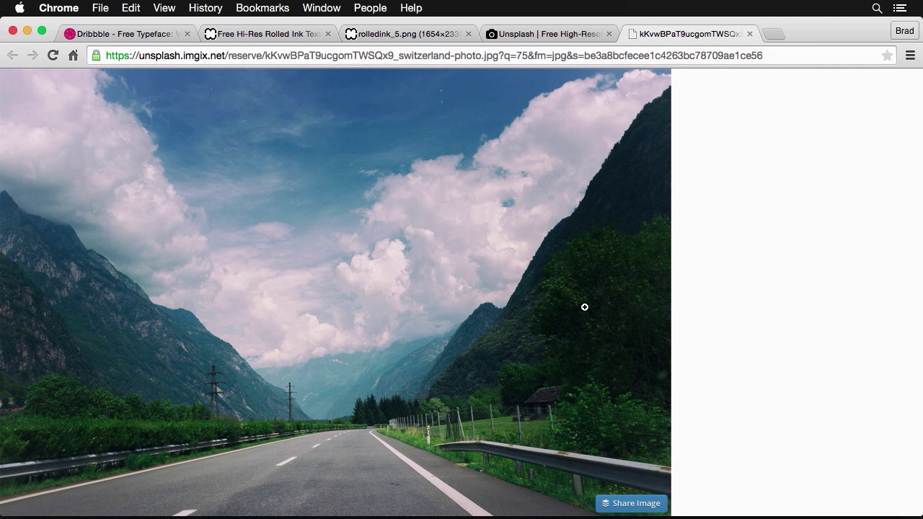
pyautogui.rightClick(322, 272)
pyautogui.click(375, 306)
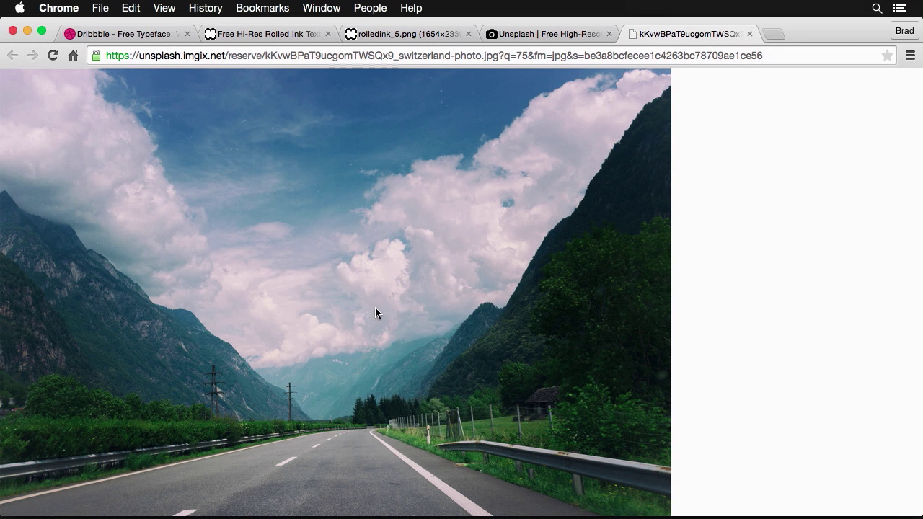
pyautogui.press('super+Tab')
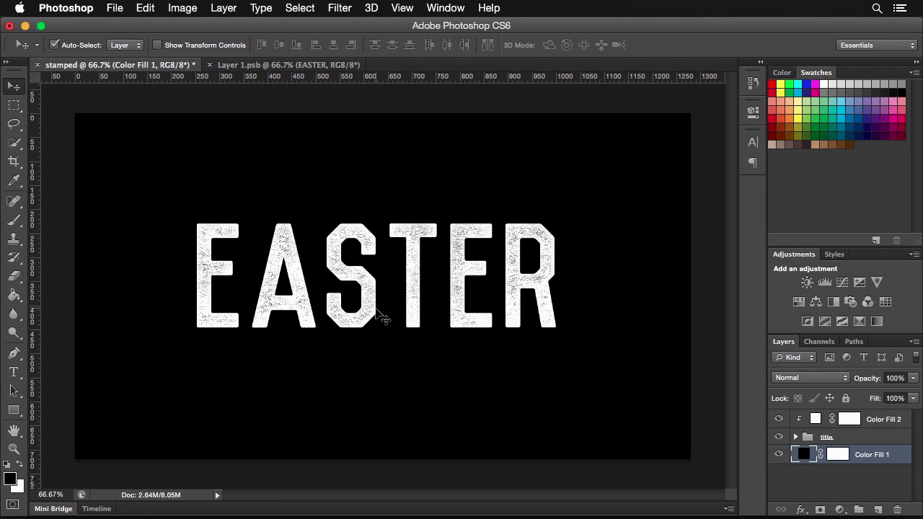
pyautogui.press('super+v')
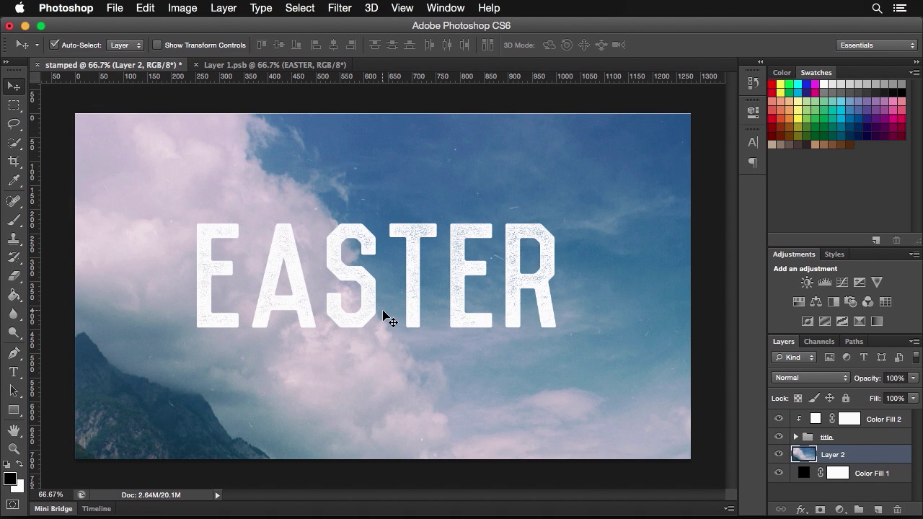
# Scale the pasted photo down to about 58%, keeping its upper-left corner anchored and the whole canvas covered
pyautogui.press('super+t')
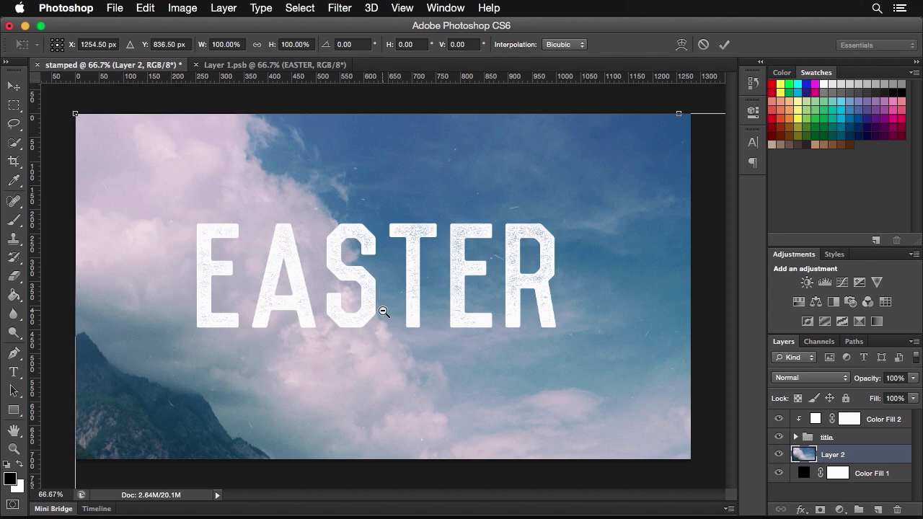
pyautogui.press('super+minus')
pyautogui.press('super+minus')
pyautogui.press('super+minus')
pyautogui.press('super+minus')
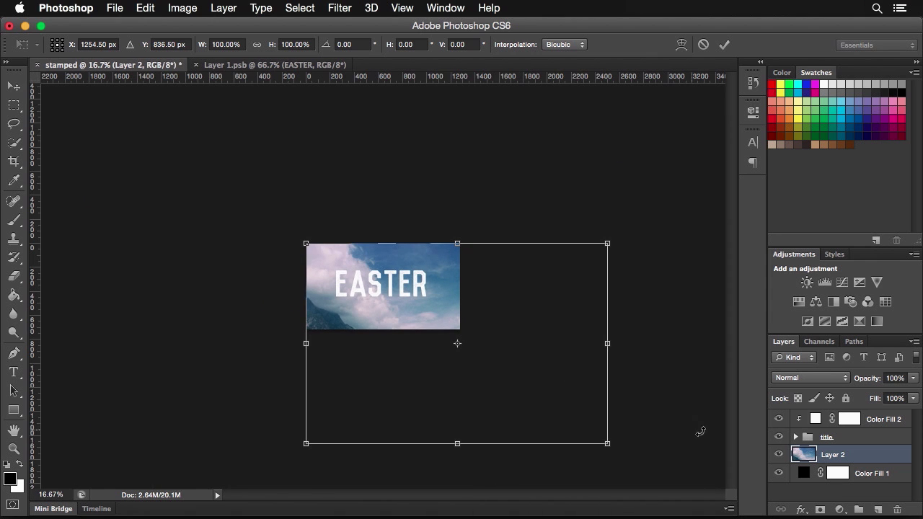
pyautogui.moveTo(595, 443); pyautogui.dragTo(449, 396)
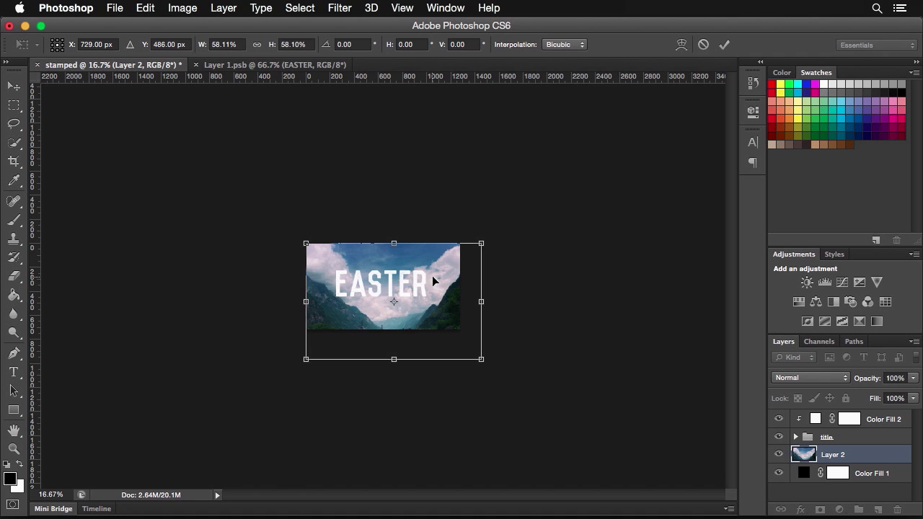
pyautogui.press('Return')
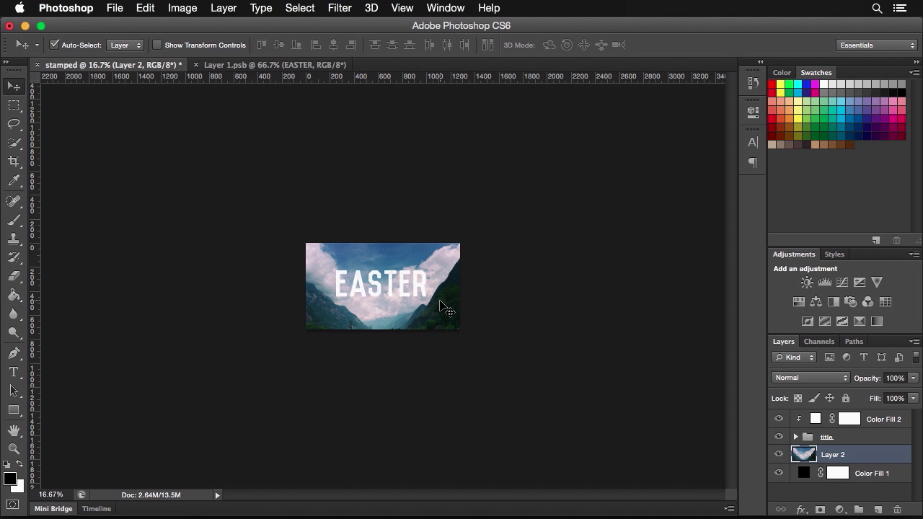
pyautogui.click(369, 310)
pyautogui.click(370, 311)
pyautogui.click(369, 311)
pyautogui.click(369, 310)
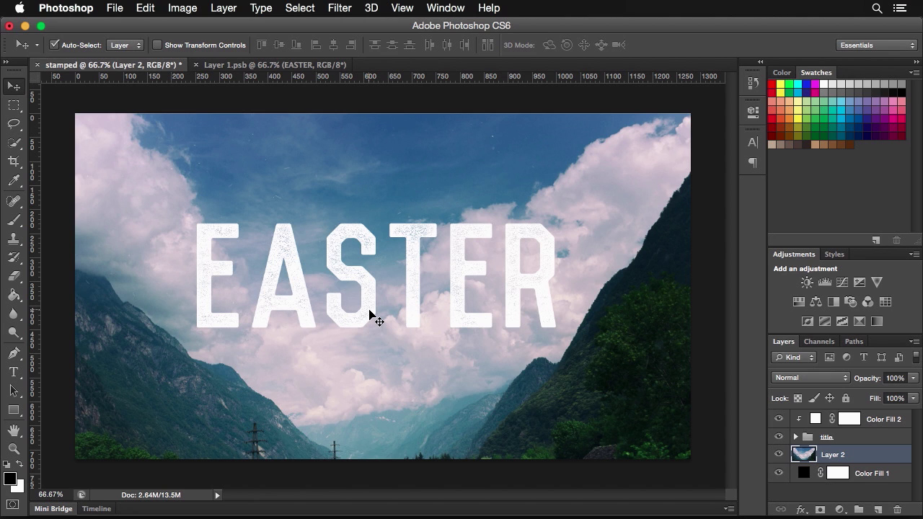
# Add a Curves adjustment layer above the photo and lower the RGB curve's white point to darken the image
pyautogui.click(841, 510)
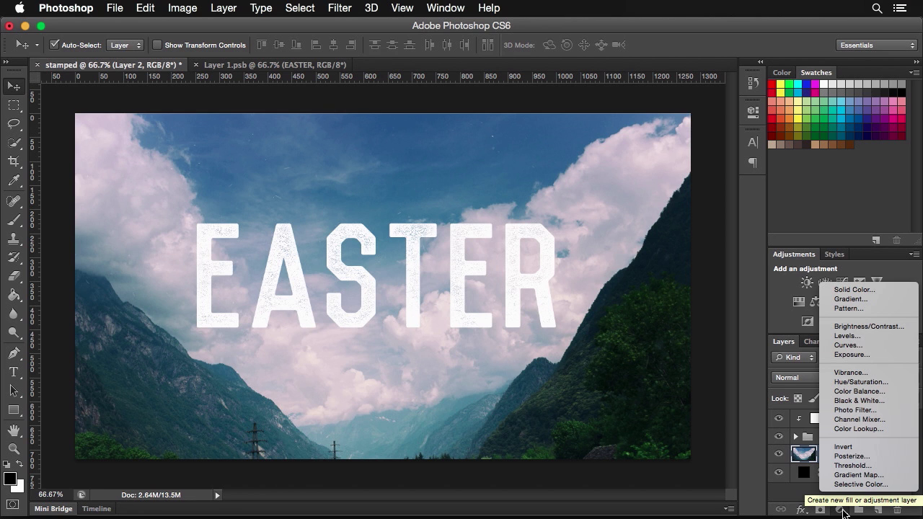
pyautogui.click(884, 344)
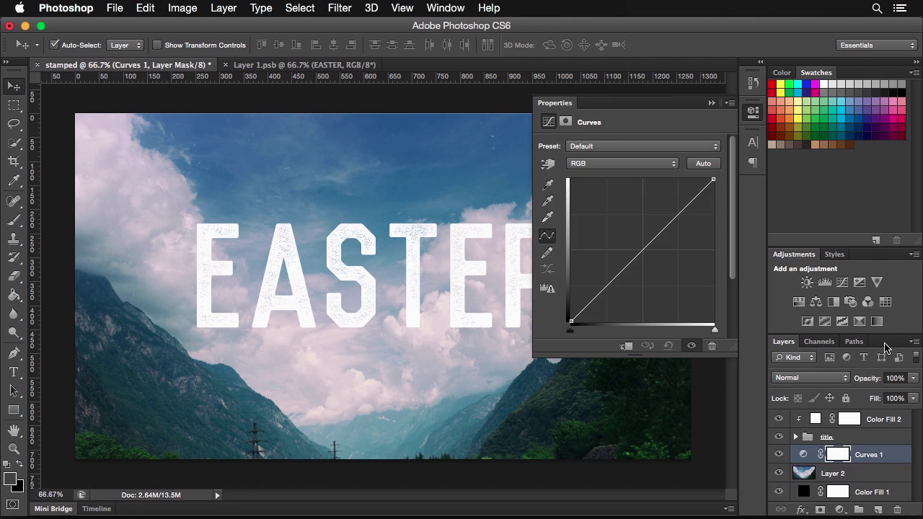
pyautogui.moveTo(713, 180); pyautogui.dragTo(714, 238)
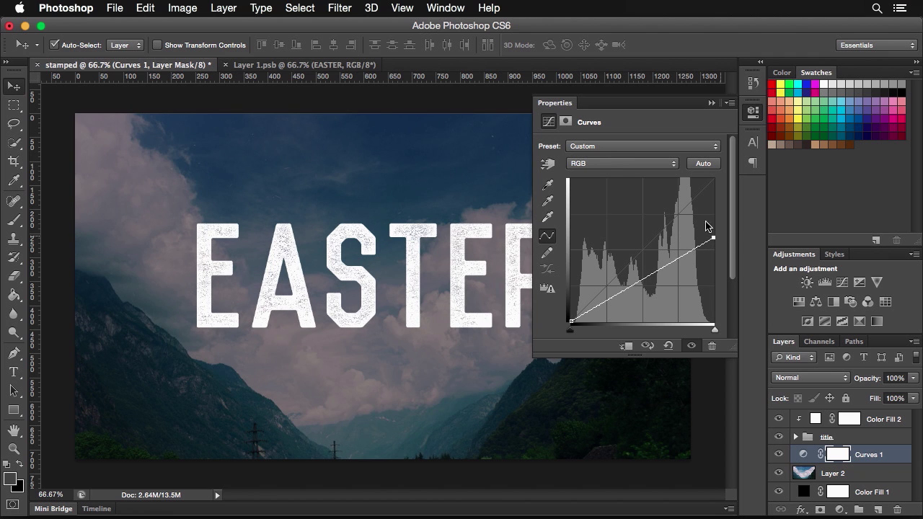
# Shape the Red channel curve into a slight S by raising the highlights and lowering the shadows
pyautogui.click(611, 165)
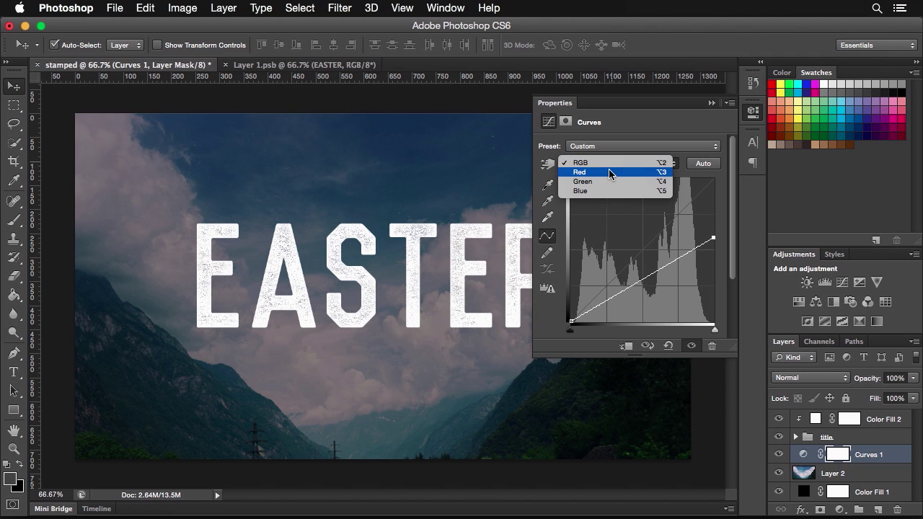
pyautogui.click(609, 171)
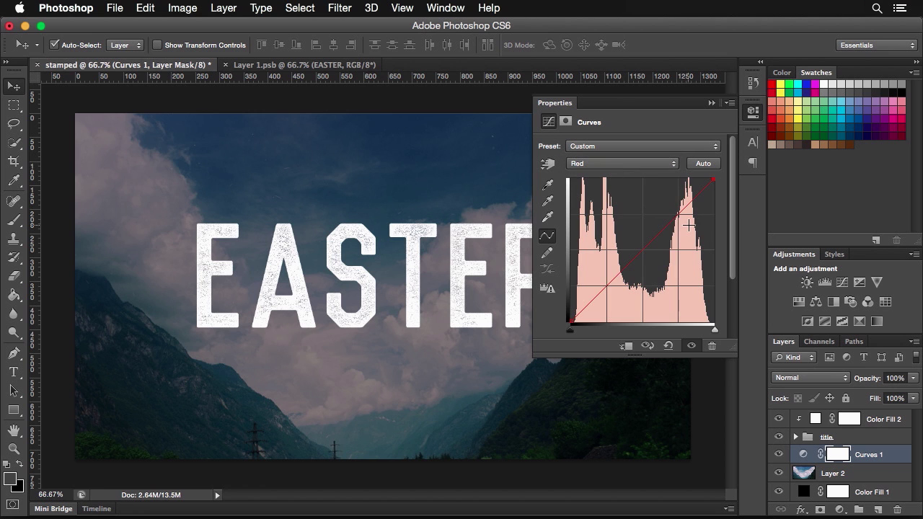
pyautogui.moveTo(683, 212); pyautogui.dragTo(670, 208)
pyautogui.moveTo(609, 274); pyautogui.dragTo(618, 281)
# Shape the Green channel curve into an S with raised highlights and lowered shadows
pyautogui.click(628, 166)
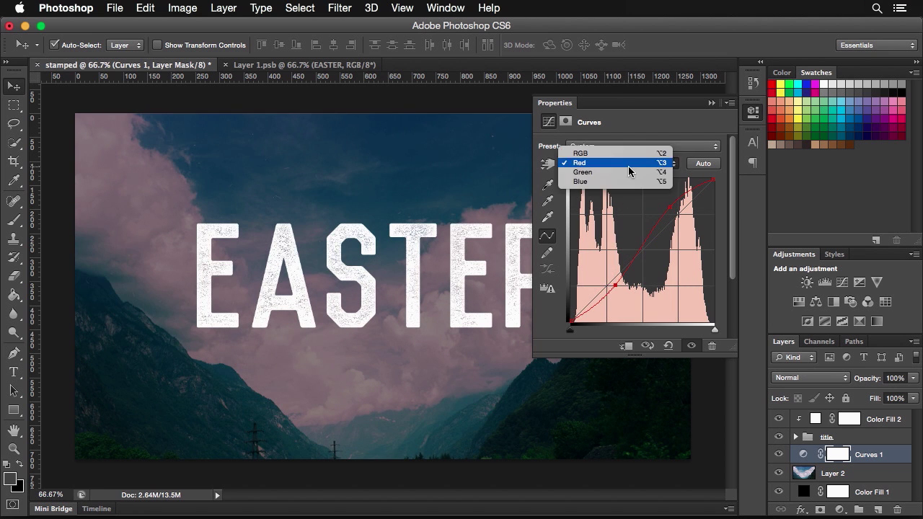
pyautogui.click(629, 173)
pyautogui.moveTo(683, 213); pyautogui.dragTo(665, 208)
pyautogui.moveTo(603, 283); pyautogui.dragTo(602, 299)
# Pull the Blue channel curve down through the midtones, close the Curves settings, and select the photo layer
pyautogui.click(608, 163)
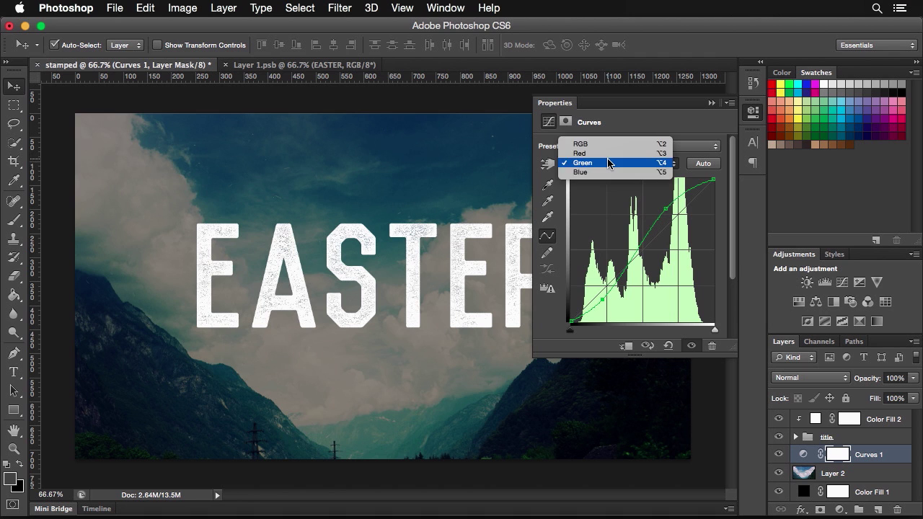
pyautogui.click(602, 178)
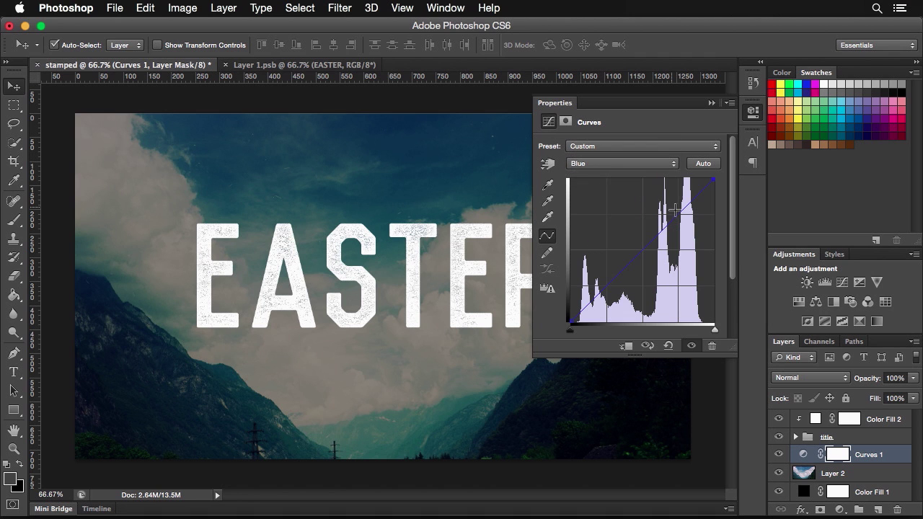
pyautogui.moveTo(674, 218); pyautogui.dragTo(676, 227)
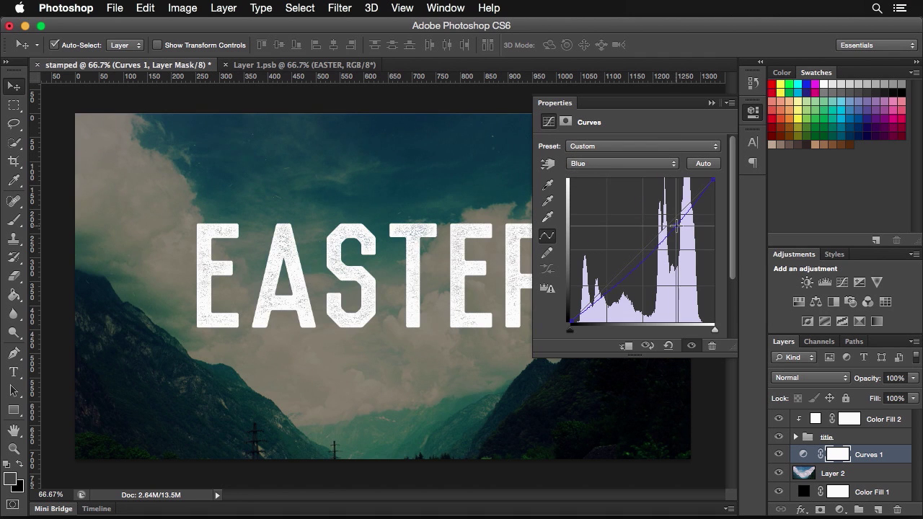
pyautogui.moveTo(624, 279); pyautogui.dragTo(755, 322)
pyautogui.moveTo(679, 226); pyautogui.dragTo(654, 258)
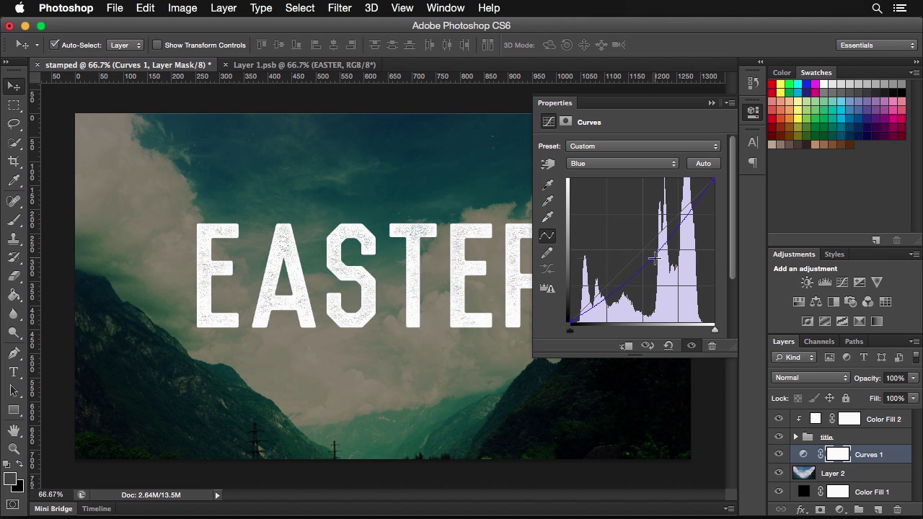
pyautogui.click(755, 113)
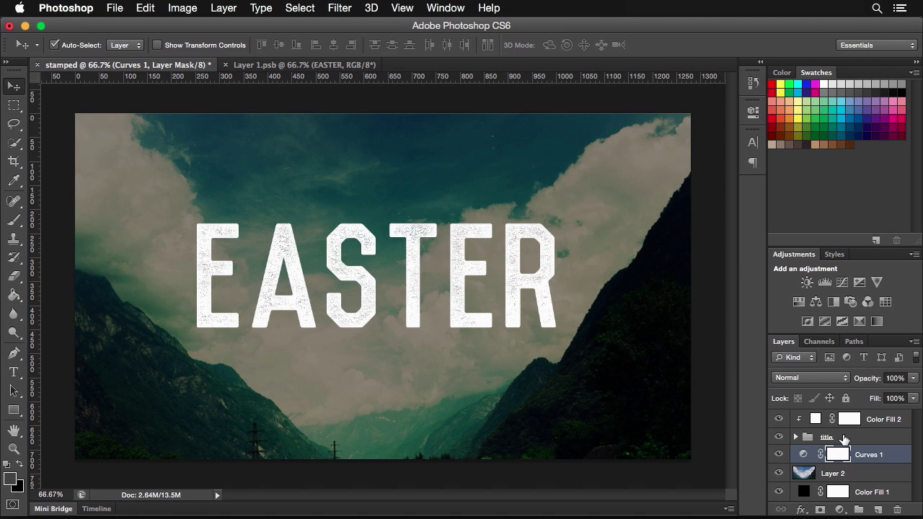
pyautogui.click(802, 474)
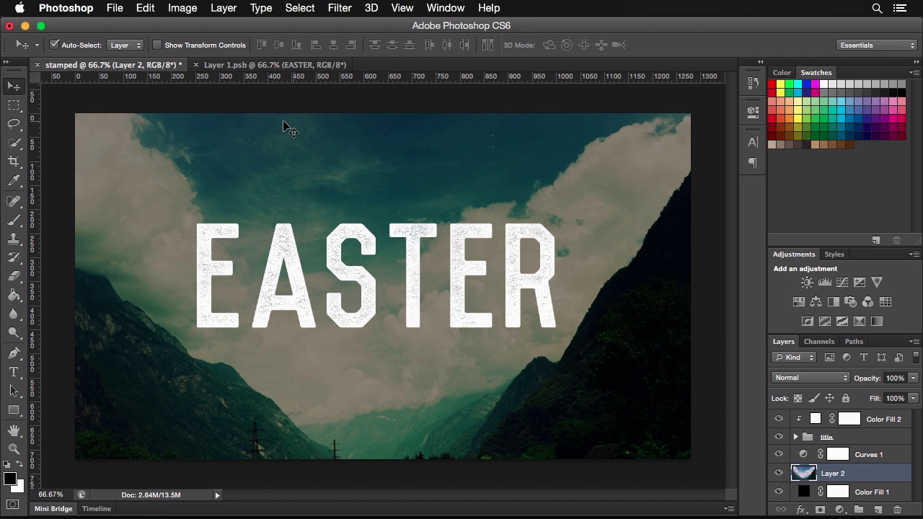
# In Layer 1.psb, add a separate 72 pt Pacifico text line beneath EASTER reading ".He is Risen."
pyautogui.click(235, 65)
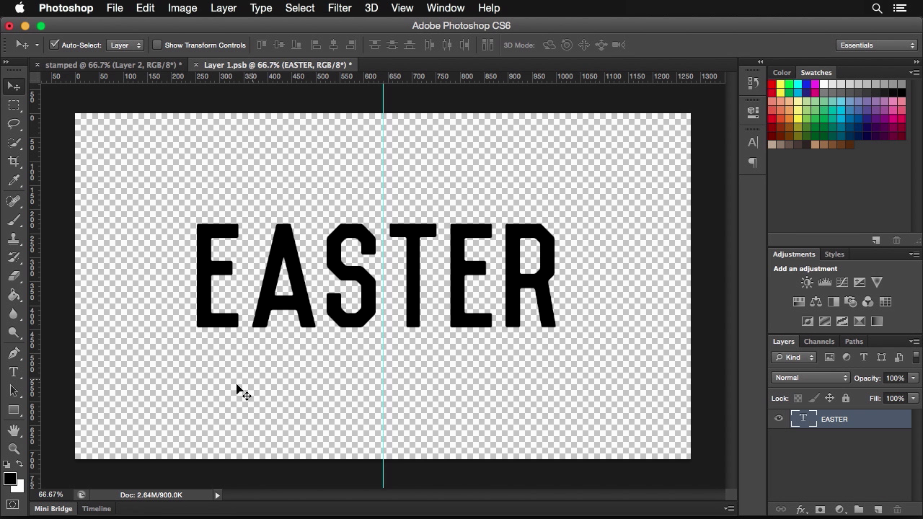
pyautogui.click(307, 398)
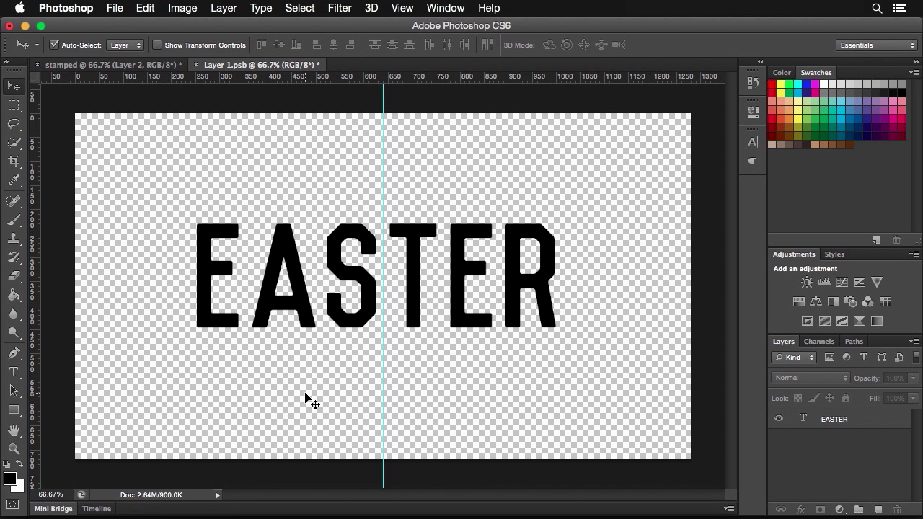
pyautogui.click(14, 372)
pyautogui.click(119, 45)
pyautogui.write('P')
pyautogui.press('Return')
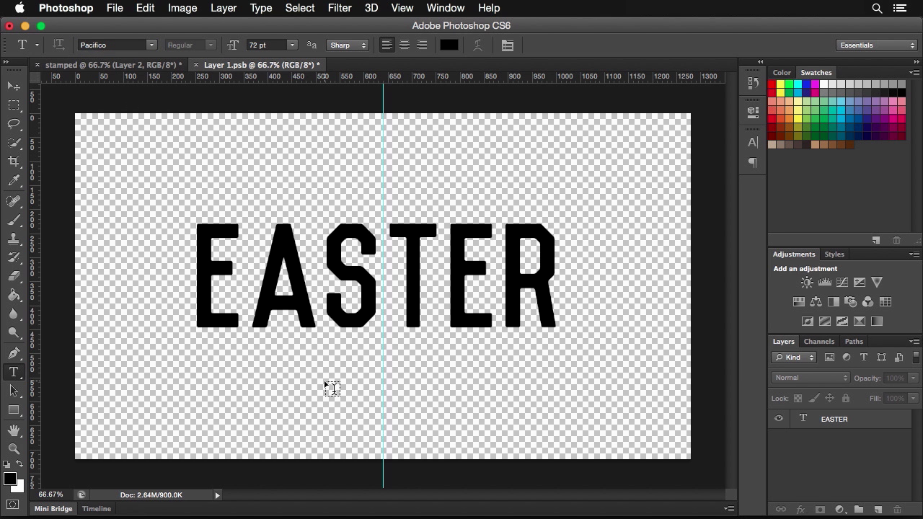
pyautogui.click(325, 380)
pyautogui.write('.H')
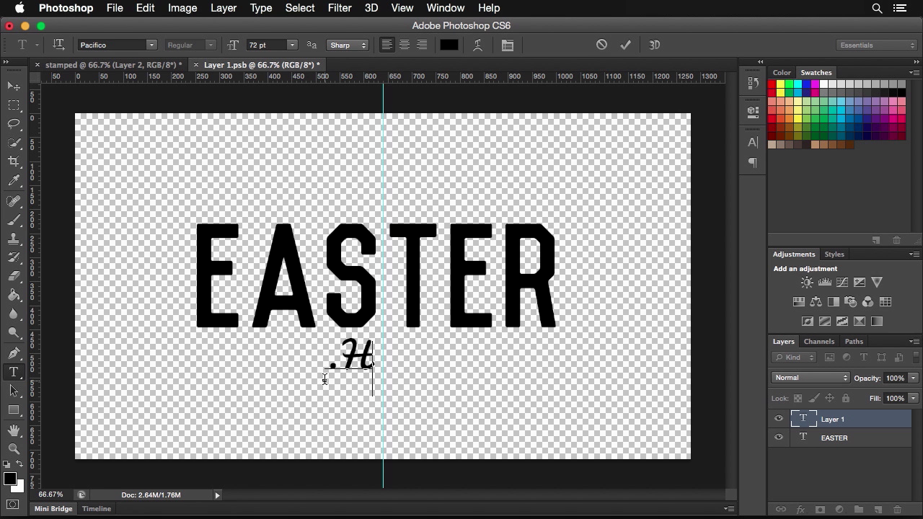
pyautogui.write('e is')
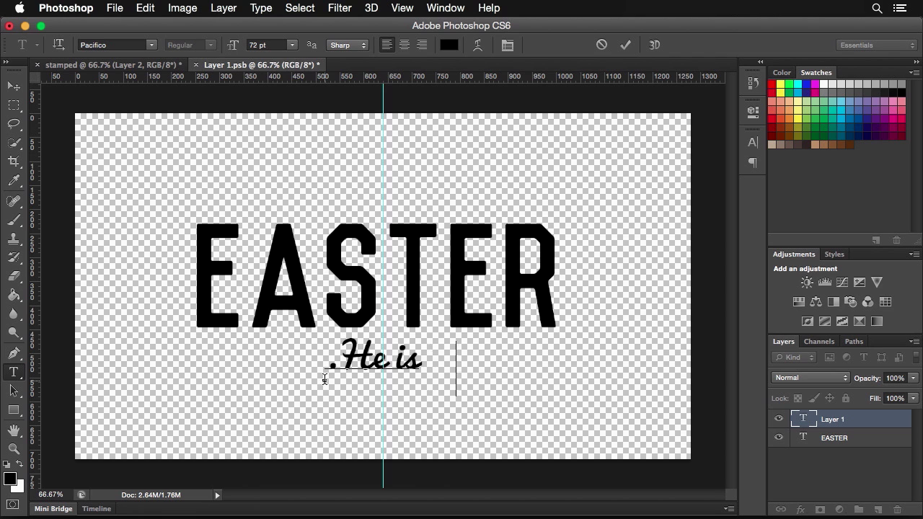
pyautogui.write(' Risen .')
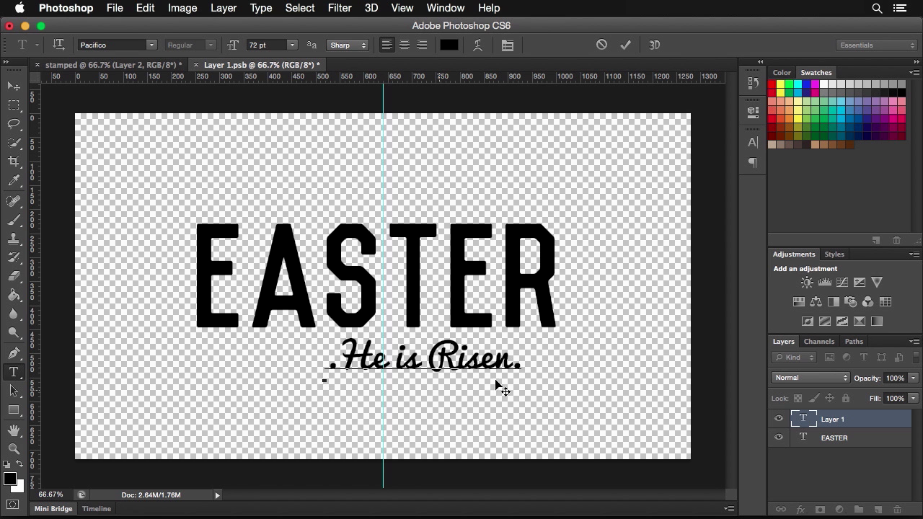
# Add a space before the subtitle's final period and set that period's baseline shift to 45.92 pt
pyautogui.click(509, 358)
pyautogui.moveTo(529, 361); pyautogui.dragTo(516, 361)
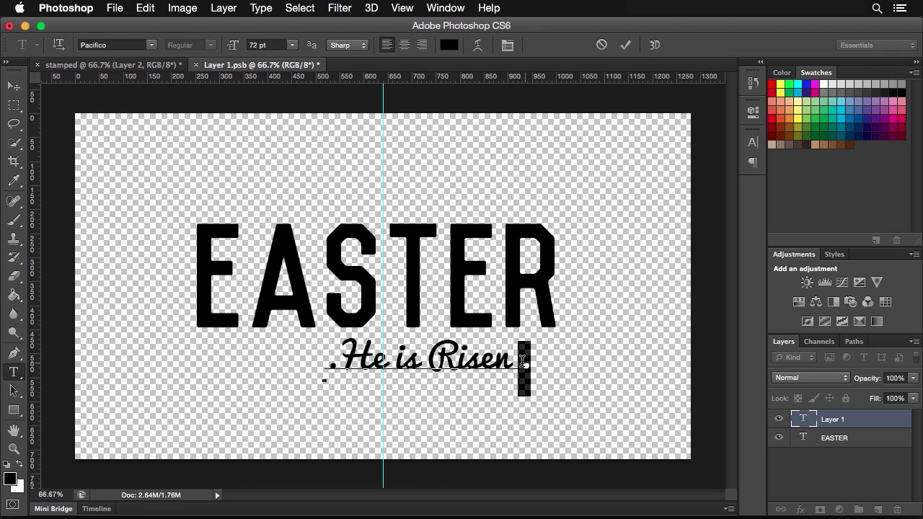
pyautogui.click(755, 143)
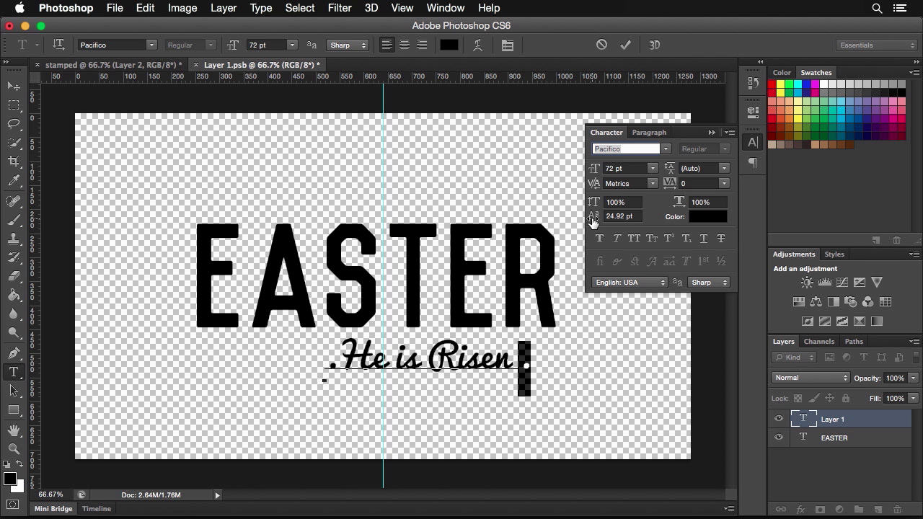
pyautogui.moveTo(594, 221); pyautogui.dragTo(609, 221)
pyautogui.click(634, 215)
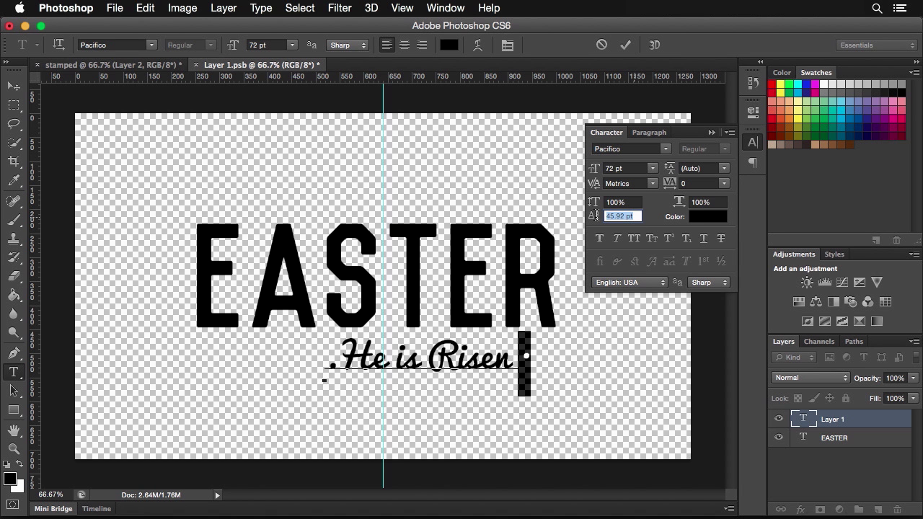
# Set the baseline shift of the subtitle's leading period to 45.92 pt
pyautogui.moveTo(337, 366); pyautogui.dragTo(329, 367)
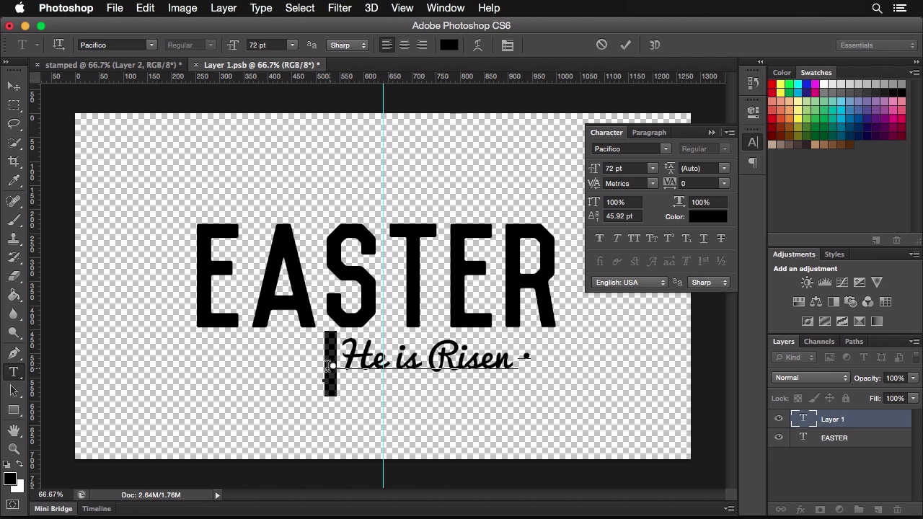
pyautogui.moveTo(634, 215); pyautogui.dragTo(553, 219)
pyautogui.write('45.92')
pyautogui.press('Return')
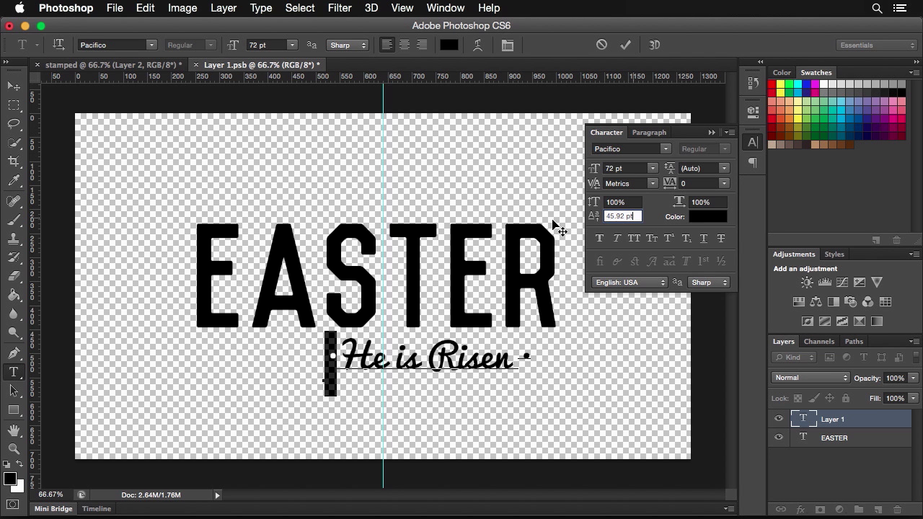
# Set the kerning between the leading dot and "He" to 90, and finish editing the subtitle text
pyautogui.click(344, 349)
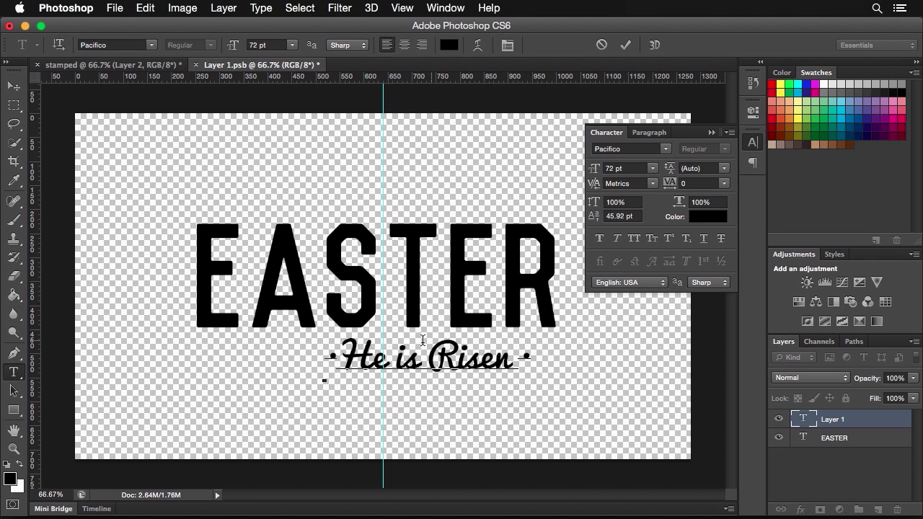
pyautogui.moveTo(594, 182); pyautogui.dragTo(608, 184)
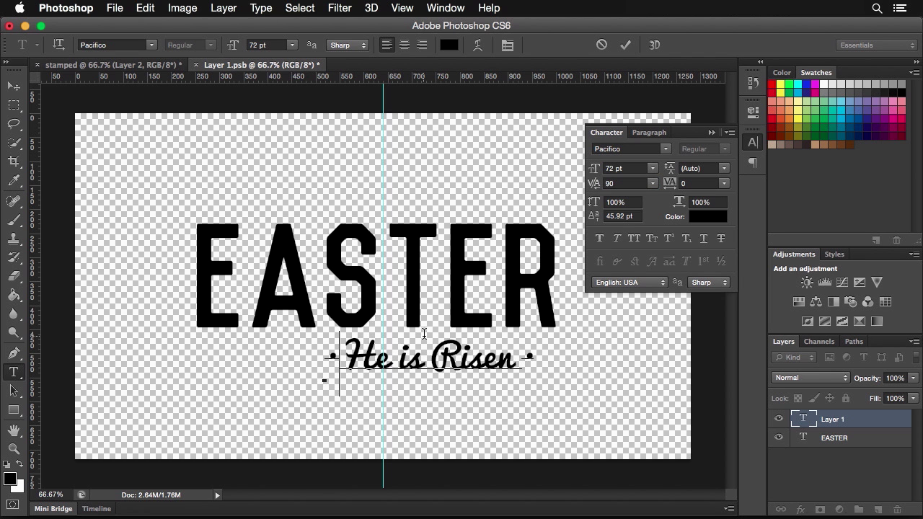
pyautogui.click(14, 86)
pyautogui.click(753, 142)
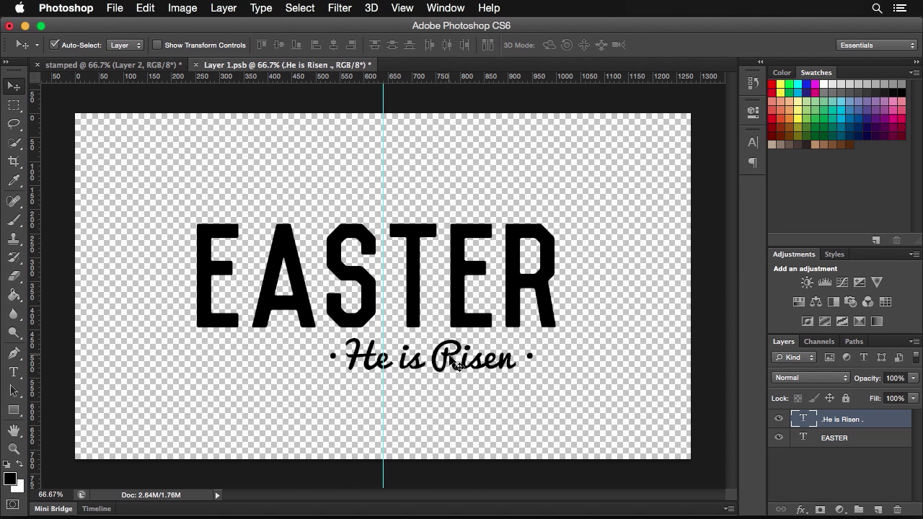
# Move the subtitle slightly lower beneath EASTER and center it horizontally on the vertical guide, at about X 638 px
pyautogui.moveTo(453, 375); pyautogui.dragTo(417, 384)
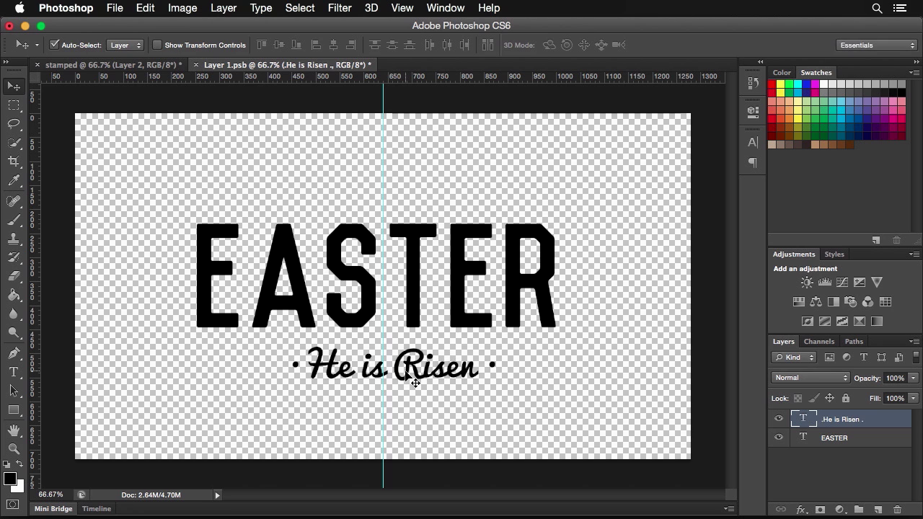
pyautogui.hotkey('ctrl', 't')
pyautogui.press('Left')
pyautogui.press('Left')
pyautogui.press('Left')
pyautogui.press('Left')
pyautogui.press('Left')
pyautogui.press('Left')
pyautogui.press('Left')
pyautogui.press('Left')
pyautogui.press('Left')
pyautogui.press('Left')
pyautogui.press('Left')
pyautogui.press('Left')
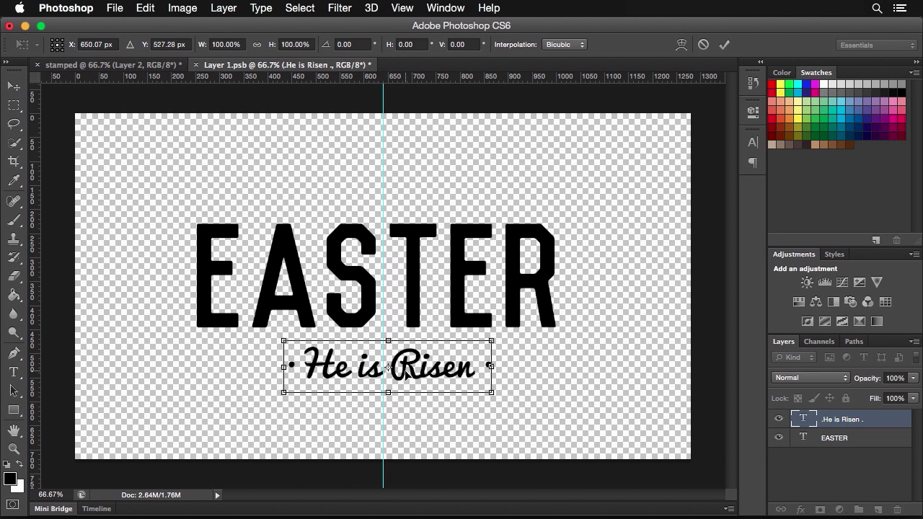
pyautogui.press('Left')
pyautogui.press('Left')
pyautogui.press('Left')
pyautogui.press('Left')
pyautogui.press('Left')
pyautogui.press('Left')
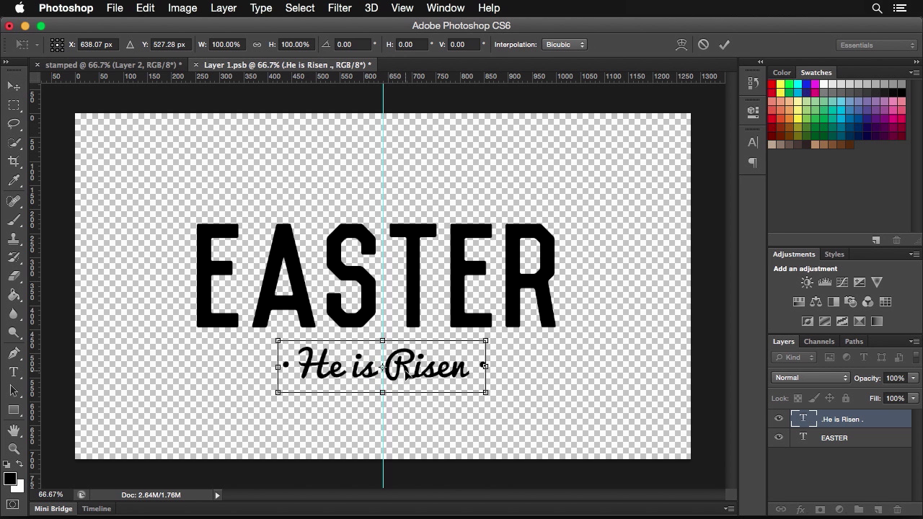
pyautogui.press('Return')
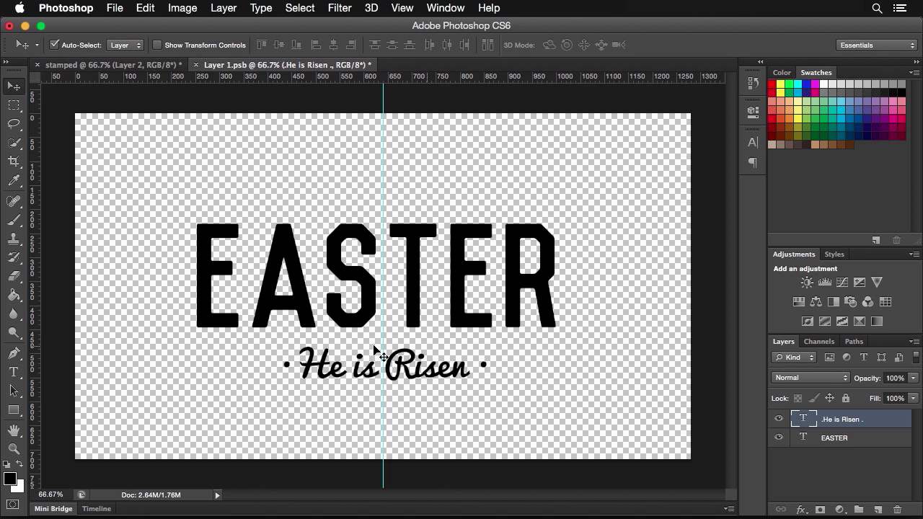
# Warp the "He is Risen" subtitle with a horizontal Arc style and a bend of -13%
pyautogui.click(14, 374)
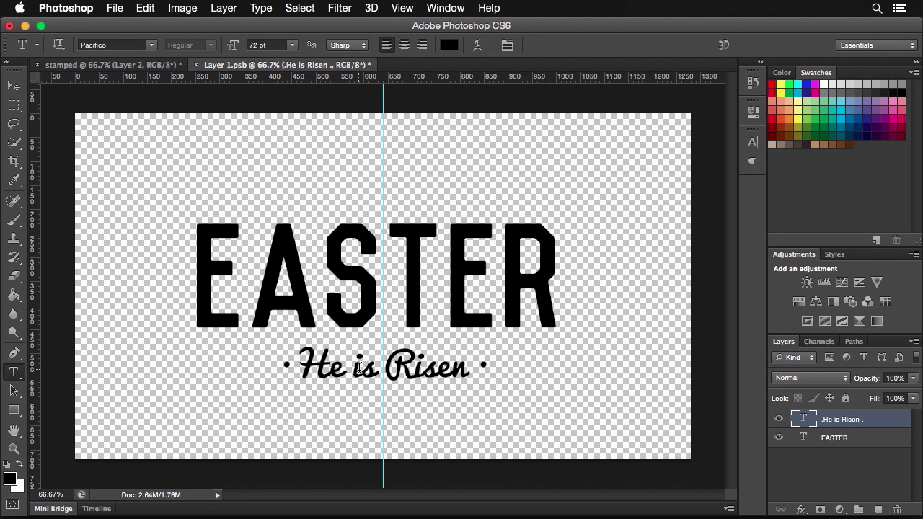
pyautogui.click(479, 45)
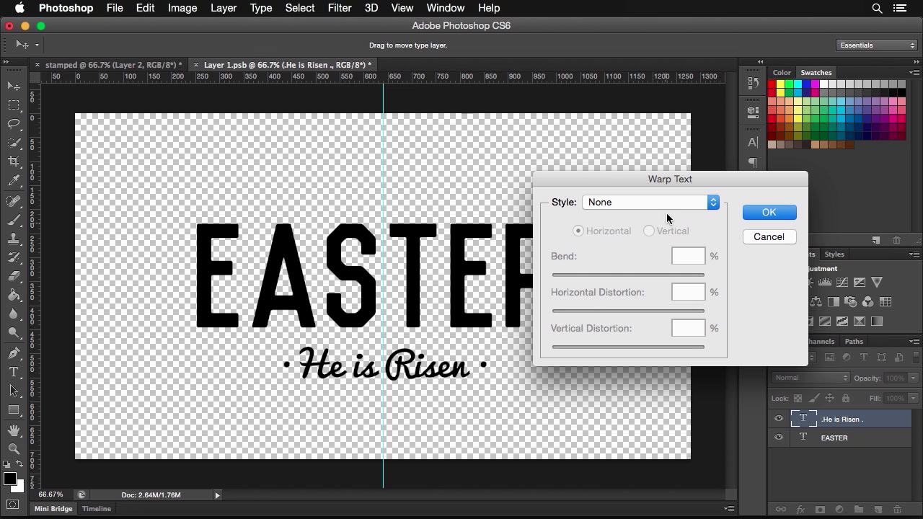
pyautogui.click(649, 202)
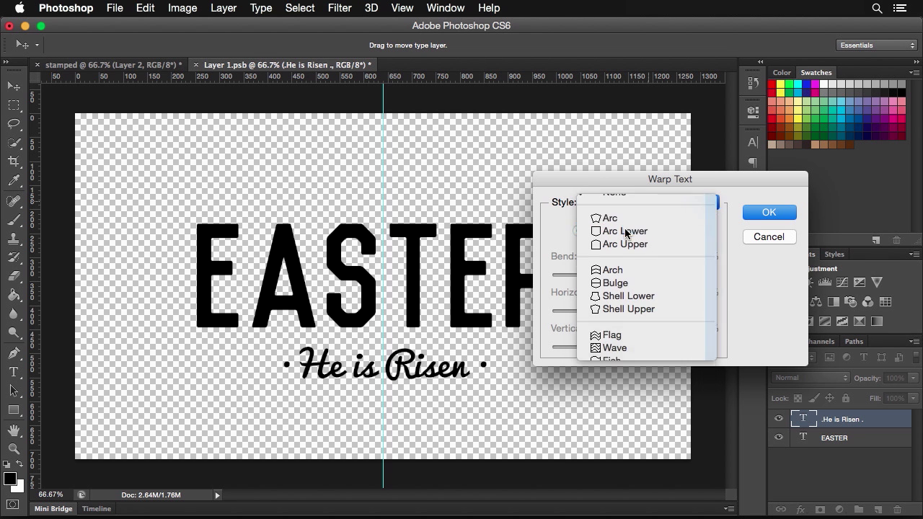
pyautogui.click(625, 231)
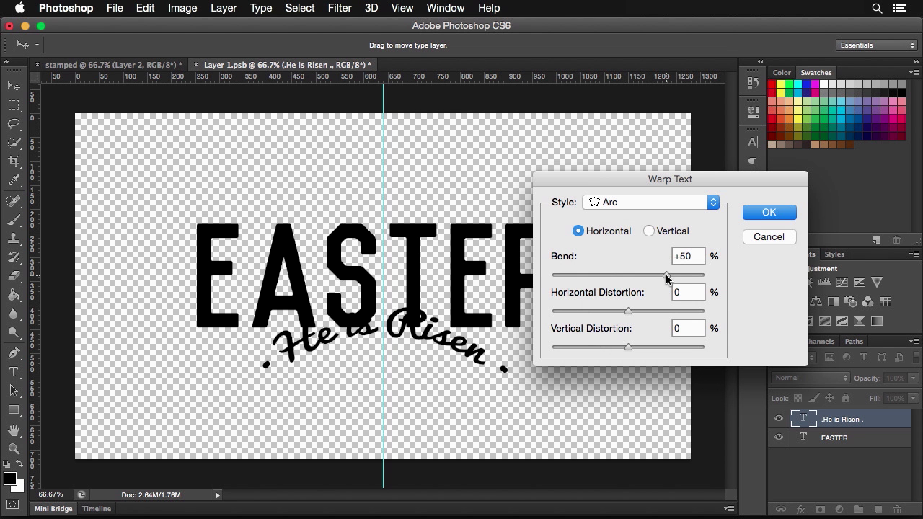
pyautogui.moveTo(664, 277); pyautogui.dragTo(618, 276)
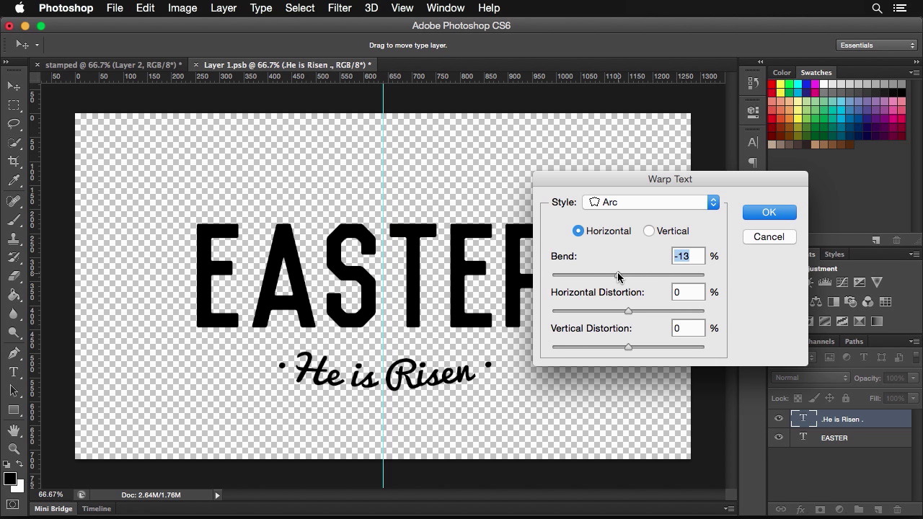
pyautogui.click(782, 214)
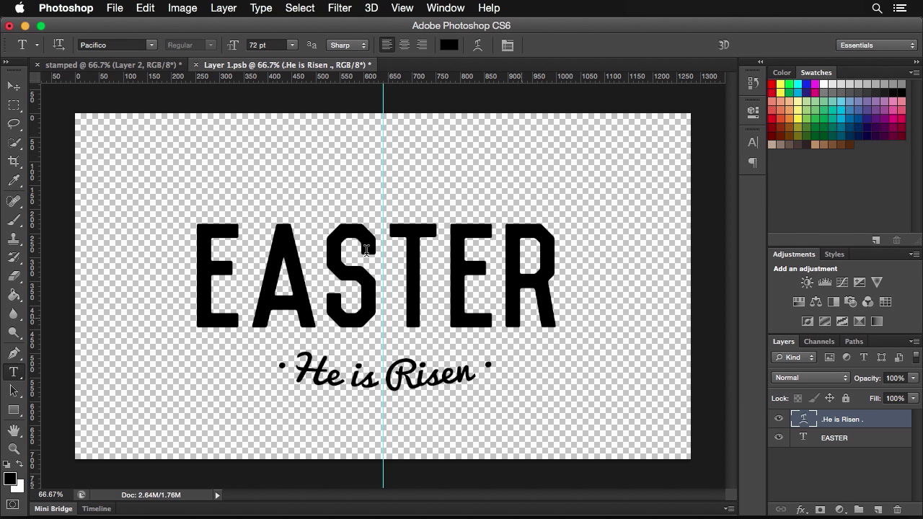
# Nudge the curved subtitle slightly up toward EASTER, and save the smart object to update the stamped document
pyautogui.click(21, 86)
pyautogui.hotkey('shift', 'Up')
pyautogui.hotkey('shift', 'Up')
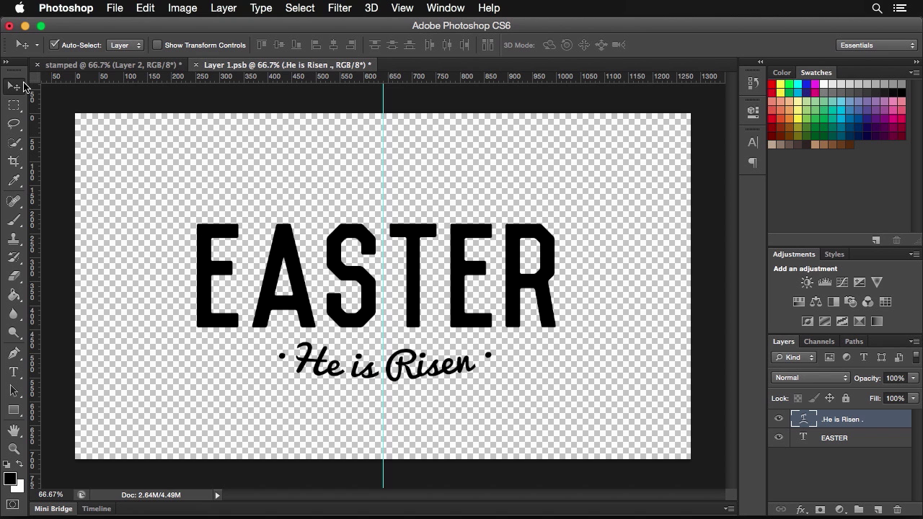
pyautogui.hotkey('shift', 'Down')
pyautogui.hotkey('shift', 'Up')
pyautogui.hotkey('shift', 'Down')
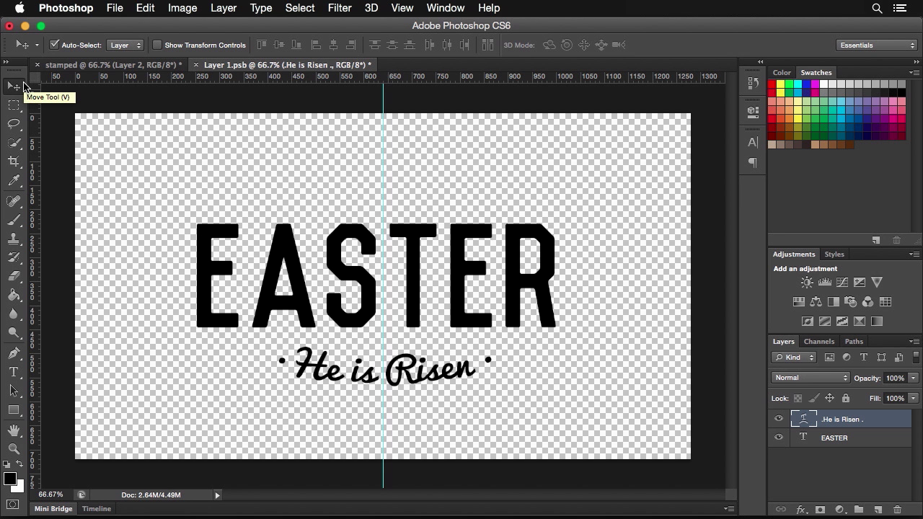
pyautogui.press('super+s')
pyautogui.click(99, 65)
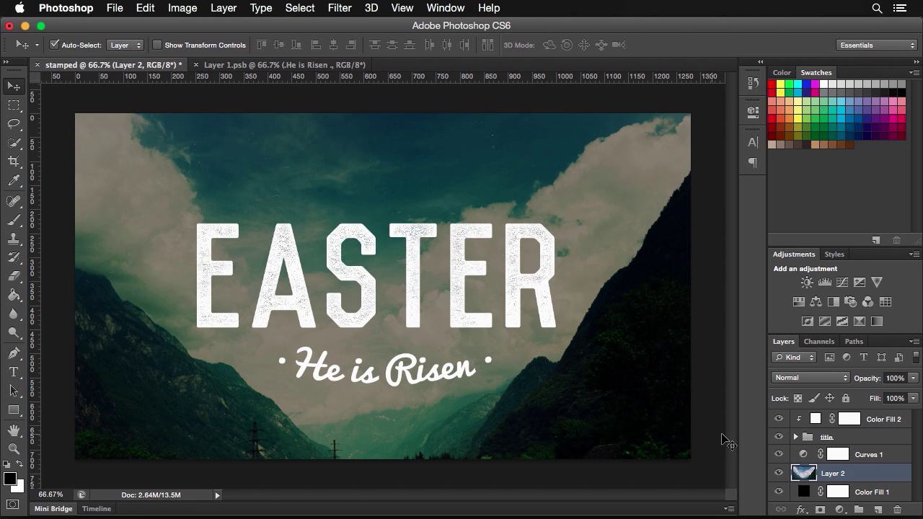
# In the title group, hide and reshow Layer 1 to compare the lettering with and without its Inner Shadow
pyautogui.click(794, 438)
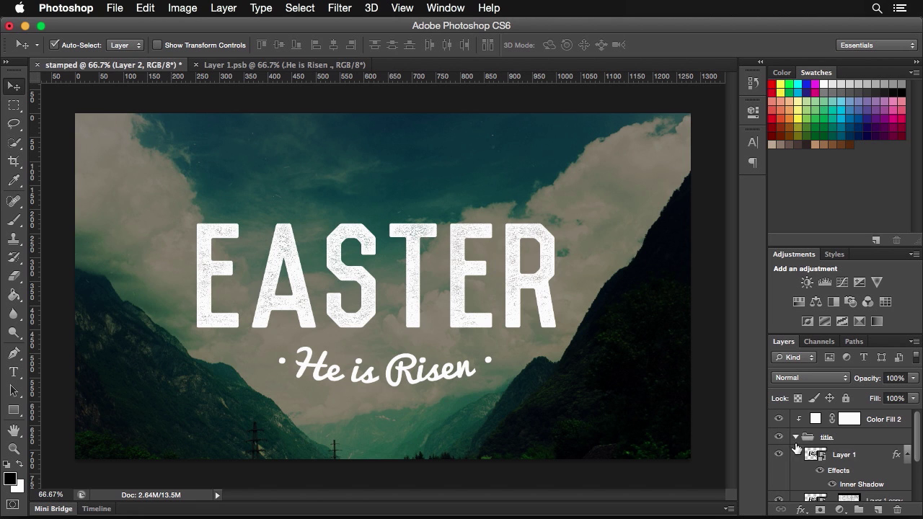
pyautogui.click(850, 456)
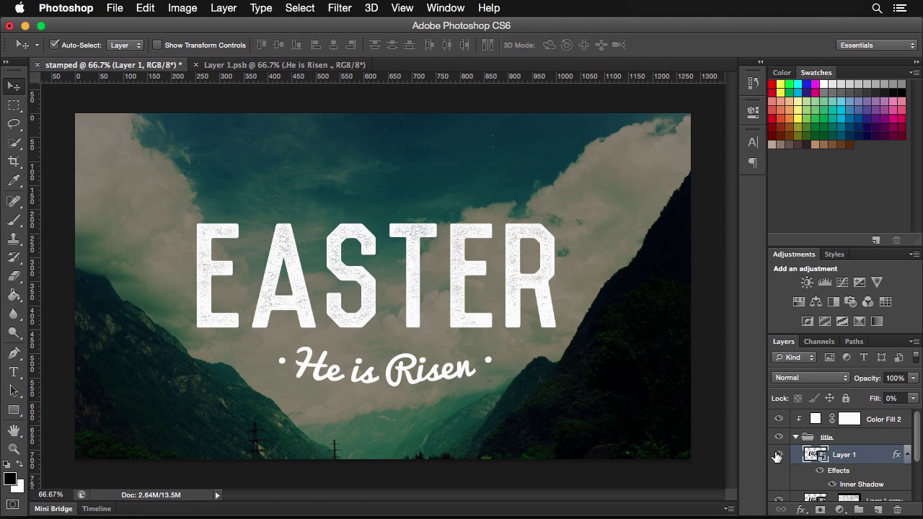
pyautogui.click(778, 455)
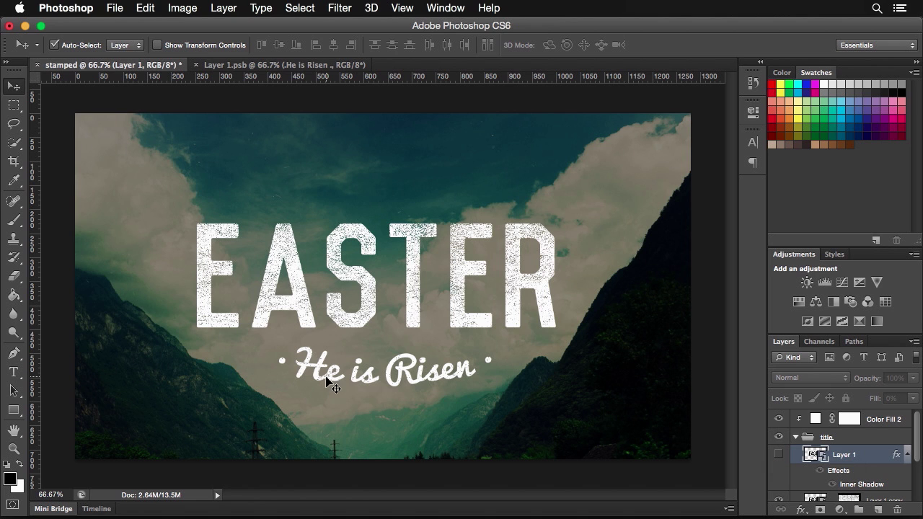
pyautogui.click(779, 456)
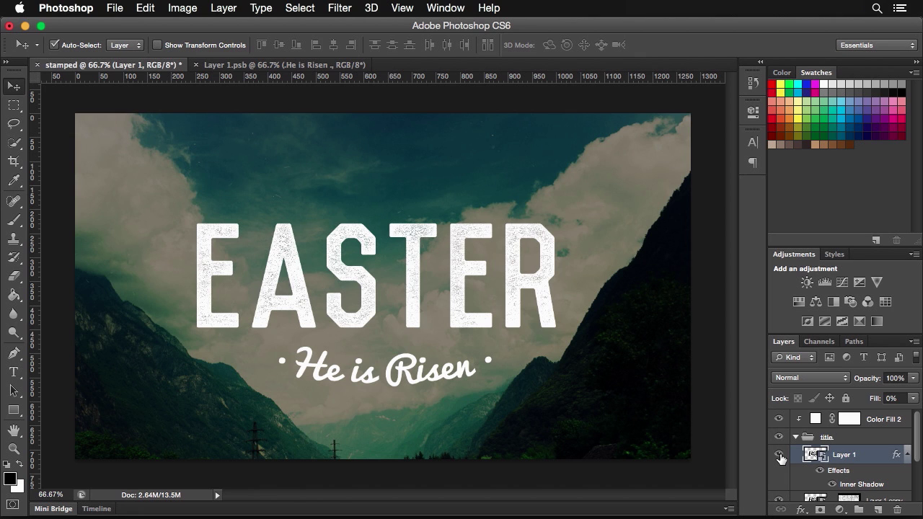
# Change the Color Fill 2 layer that colors the lettering to pale cream, #f7f6e0
pyautogui.doubleClick(816, 420)
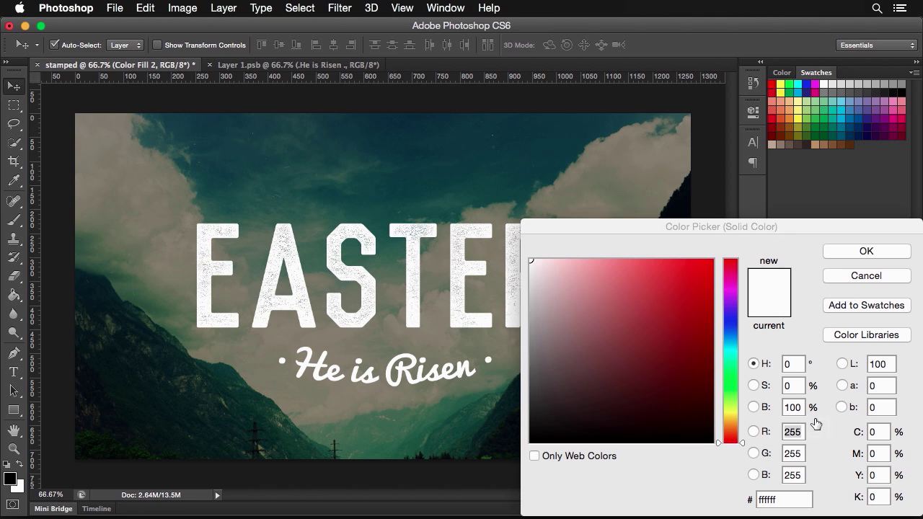
pyautogui.moveTo(730, 422); pyautogui.dragTo(731, 414)
pyautogui.moveTo(541, 273)
pyautogui.mouseDown()
pyautogui.moveTo(540, 259)
pyautogui.moveTo(546, 264)
pyautogui.mouseUp()
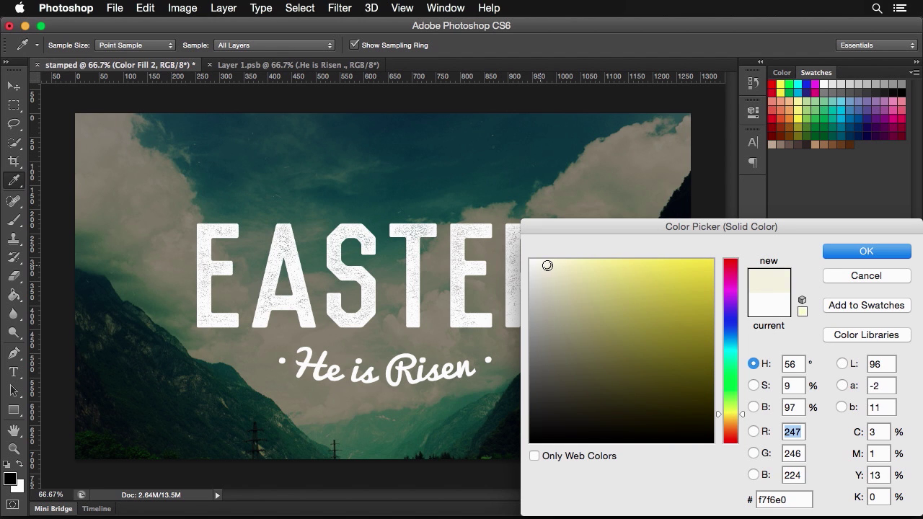
pyautogui.click(866, 251)
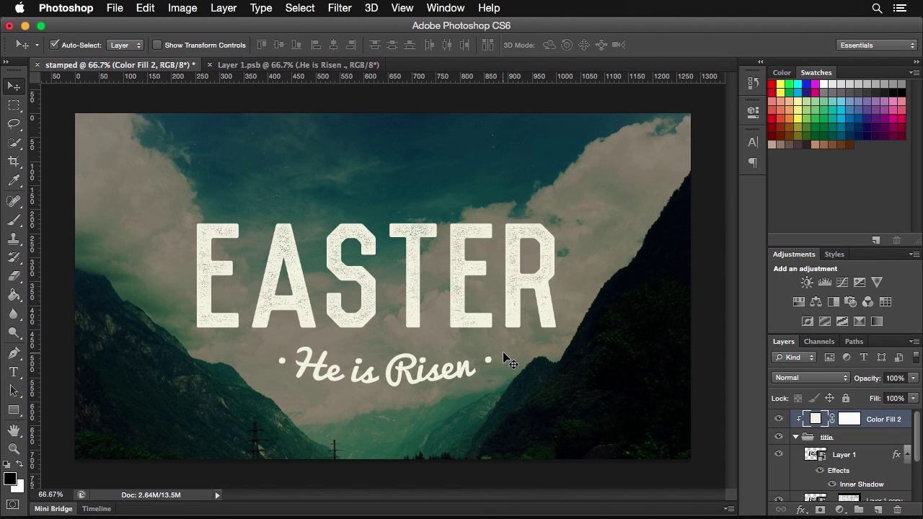